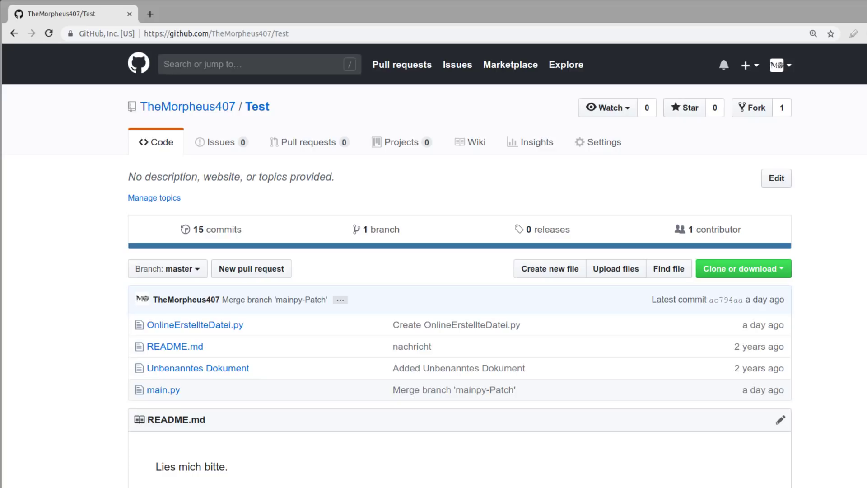
- Start a new pull request for the Test repository from its Compare changes page
click(220, 273)
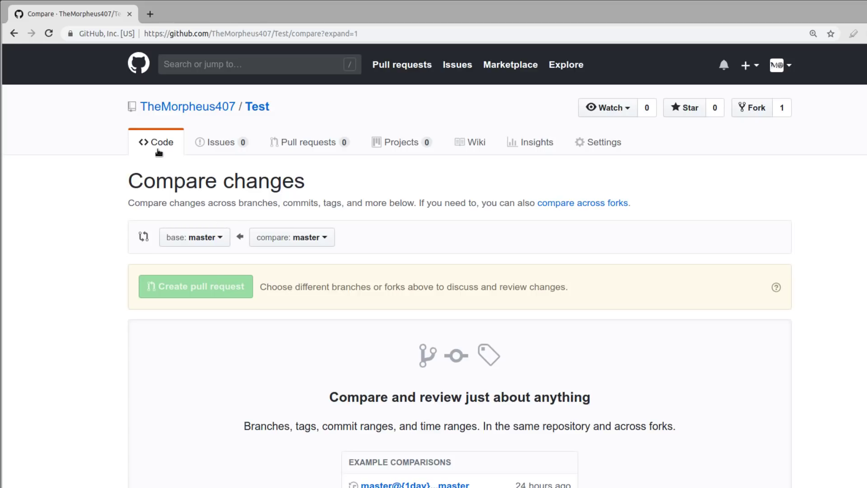
- Return to the Test repository's Code overview showing 17 commits and four files
click(156, 148)
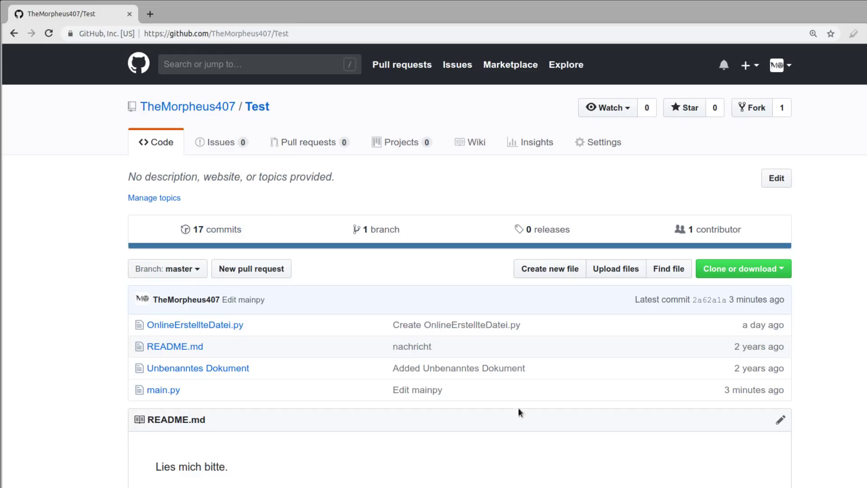
- Switch from the browser to PyCharm's Test project with main.py open
key(alt+Tab)
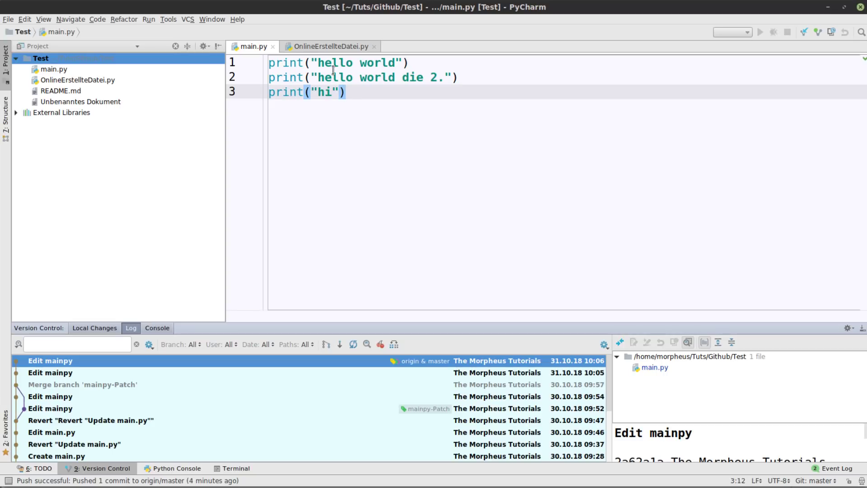
- Create a Git branch named 'pullbranch' via VCS > Git > Branches and check it out
click(353, 98)
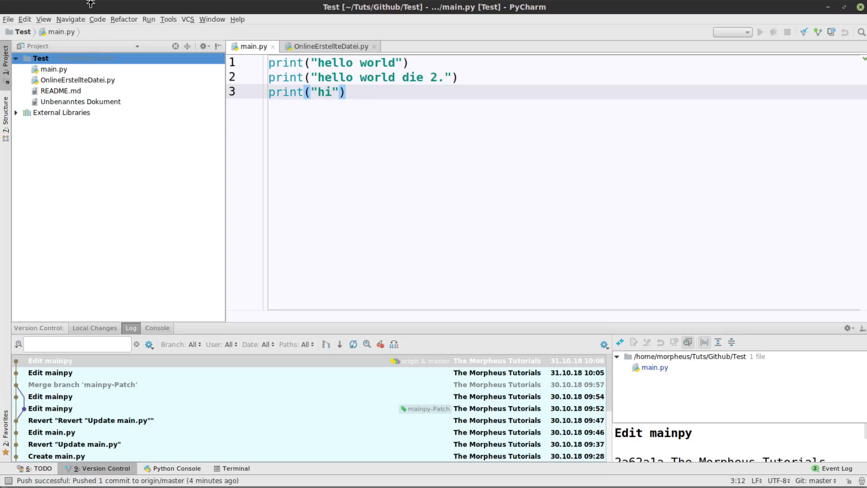
click(150, 19)
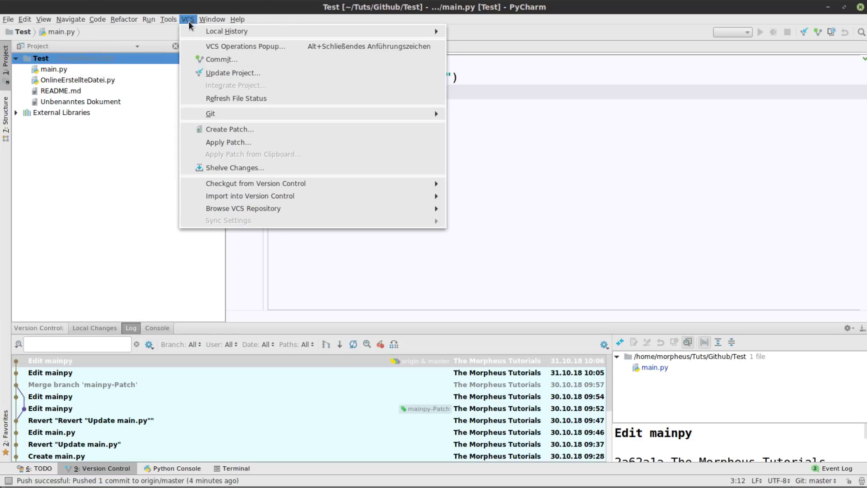
mouse_move(210, 114)
click(605, 259)
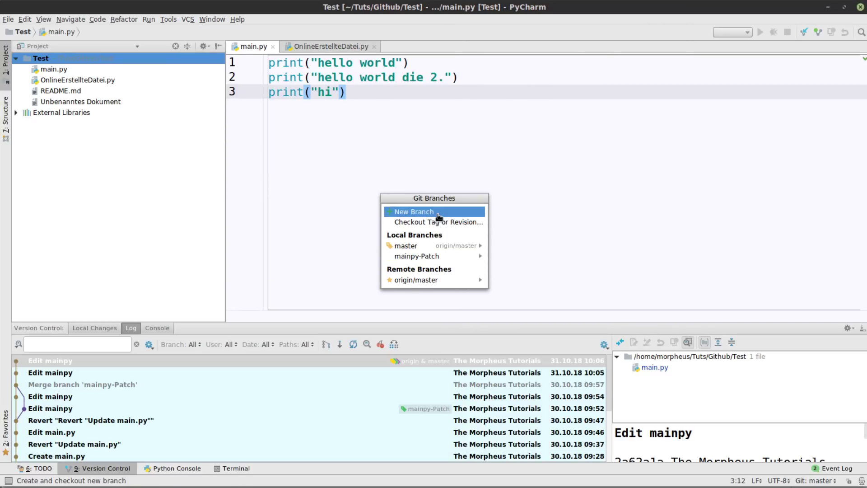
click(445, 212)
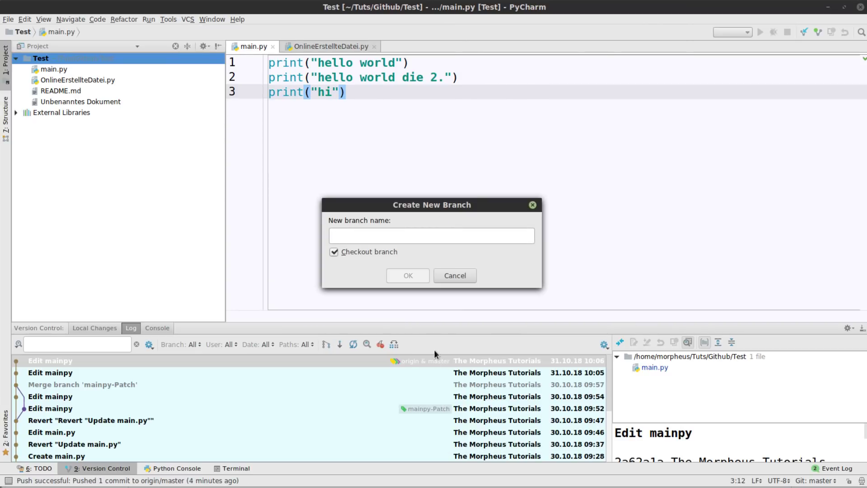
text(pukll)
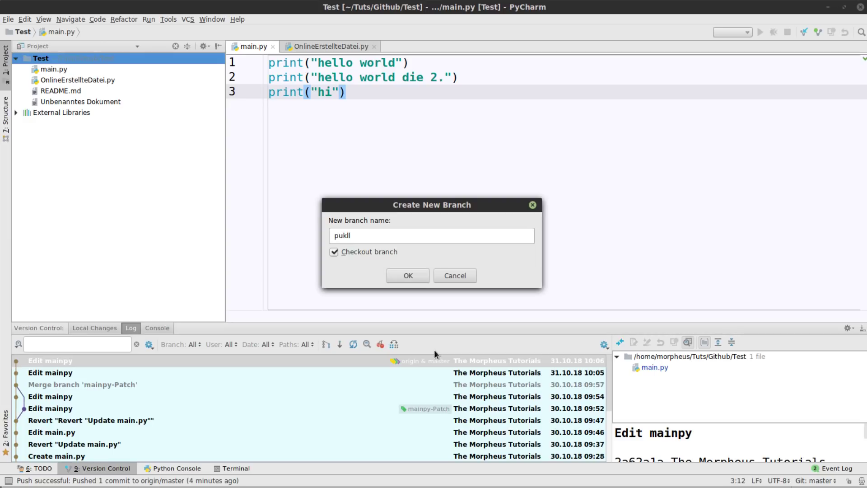
key(BackSpace)
key(BackSpace)
key(BackSpace)
text(llvra)
key(BackSpace)
key(BackSpace)
key(BackSpace)
text(branch)
key(Return)
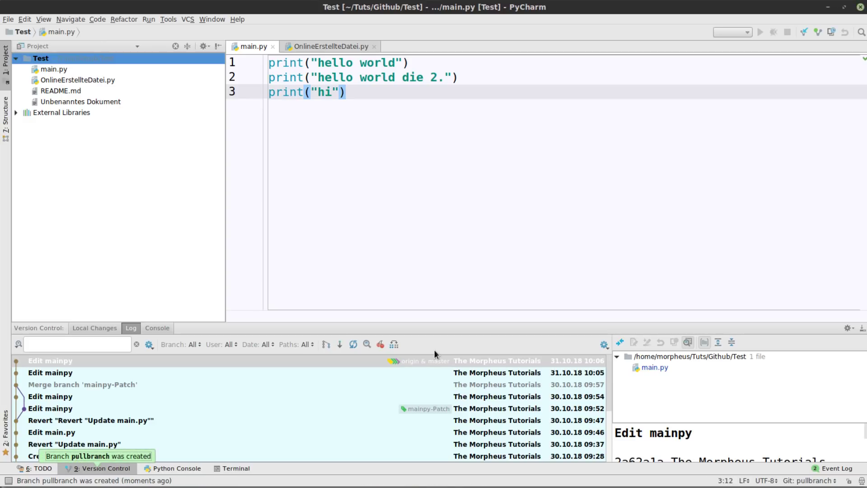
- Edit main.py's print strings to hello-world, hello_world and hi_
click(354, 77)
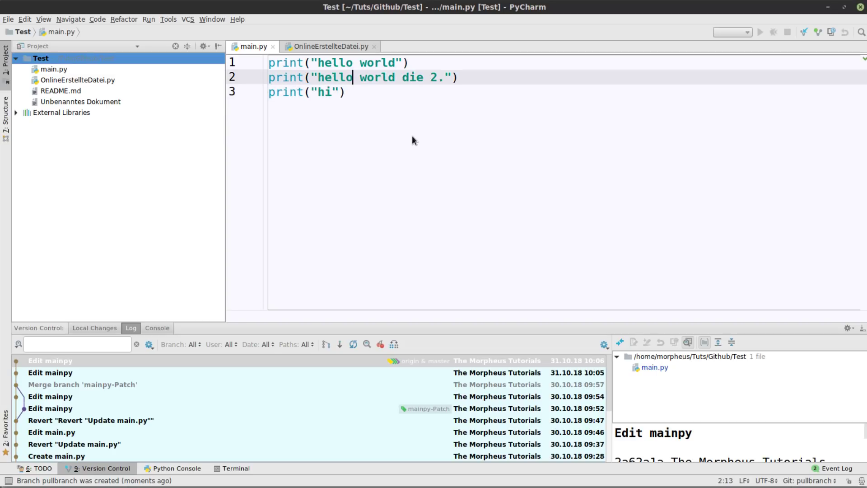
text(_)
key(Delete)
key(Up)
key(shift+Right)
text(-)
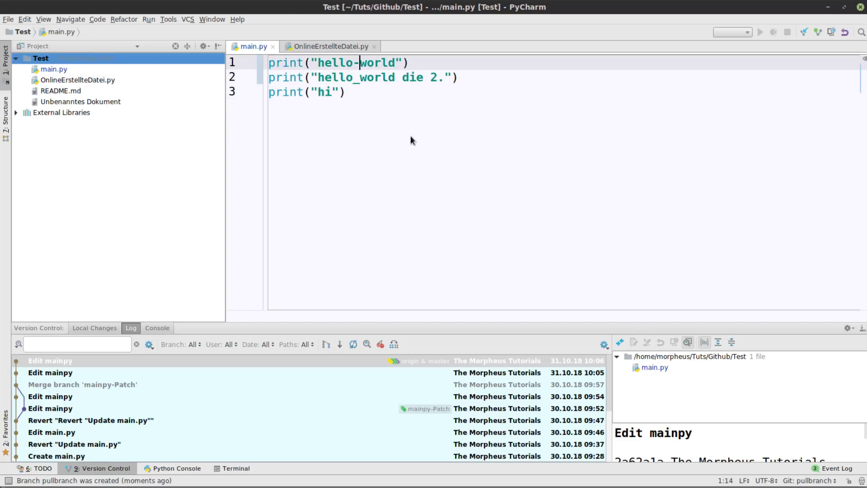
key(Down)
key(Down)
key(Left)
key(Left)
text(_)
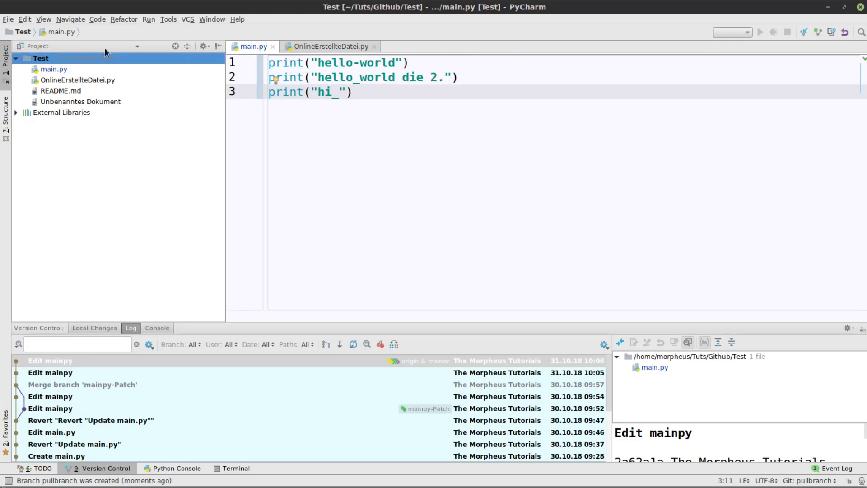
- Commit main.py on pullbranch as 'Edit mainpy' and select the commit in the log
click(818, 32)
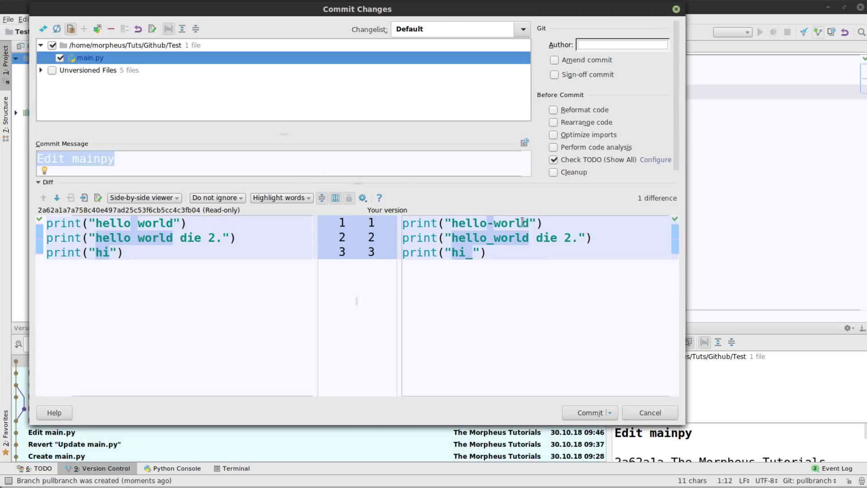
click(610, 412)
click(581, 411)
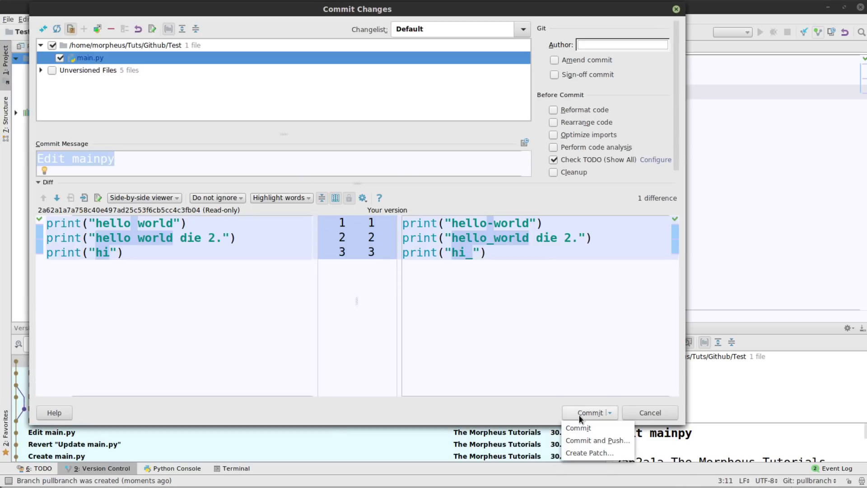
click(581, 429)
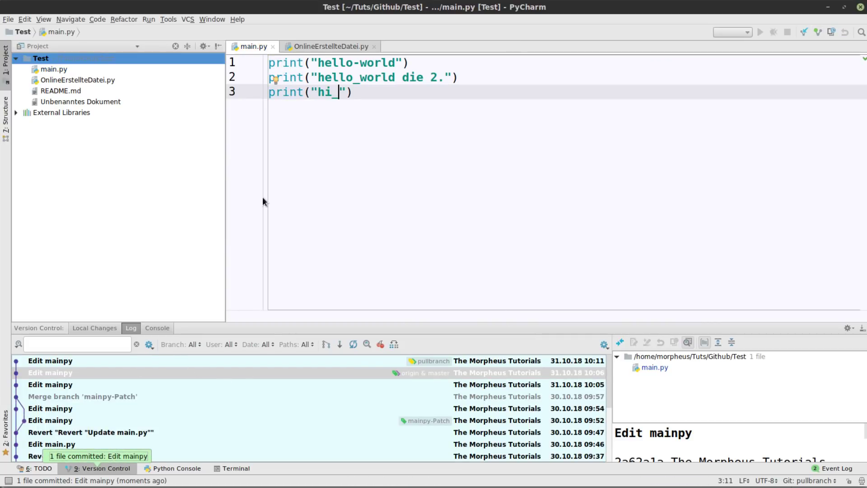
click(263, 361)
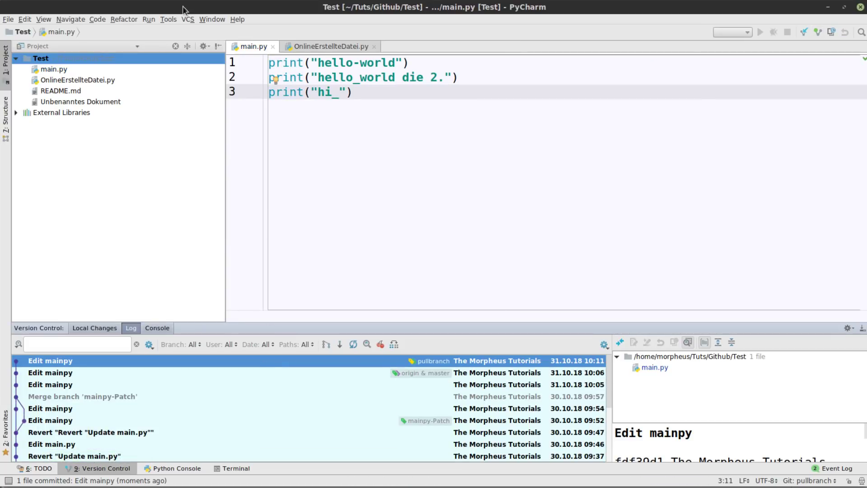
- Start a GitHub pull request from VCS > Git and log in with the GitHub password
click(187, 19)
mouse_move(311, 113)
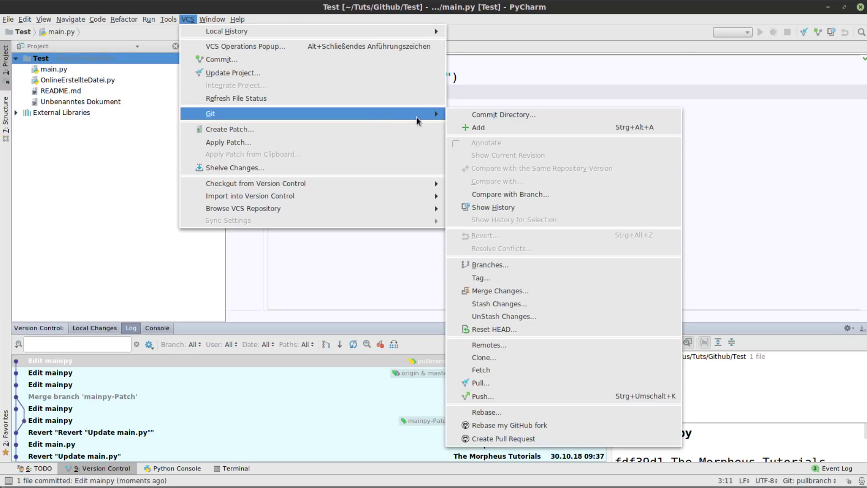
click(568, 438)
click(426, 251)
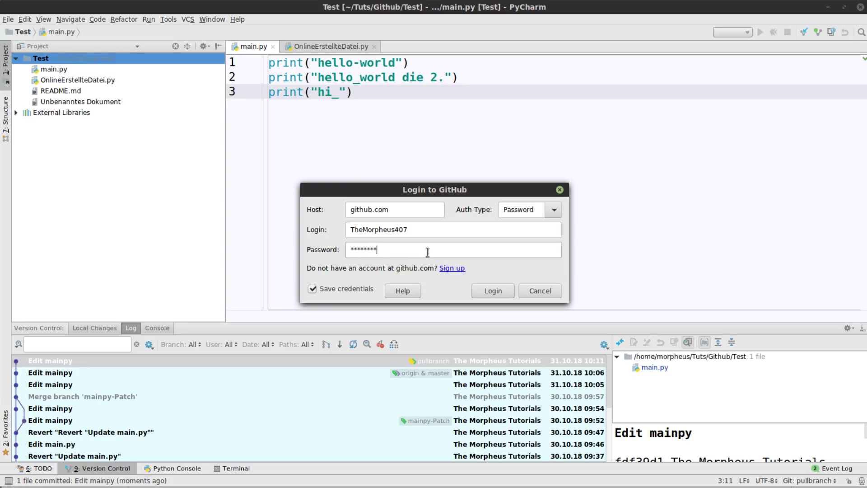
key(Return)
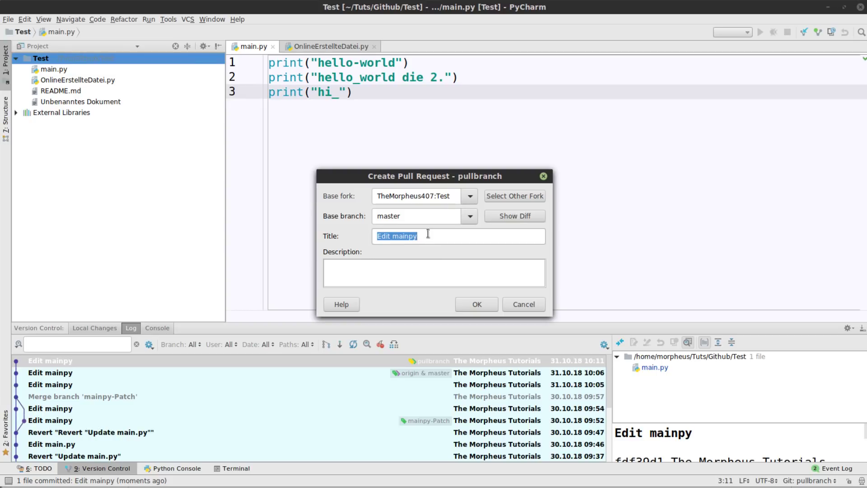
click(471, 214)
click(423, 217)
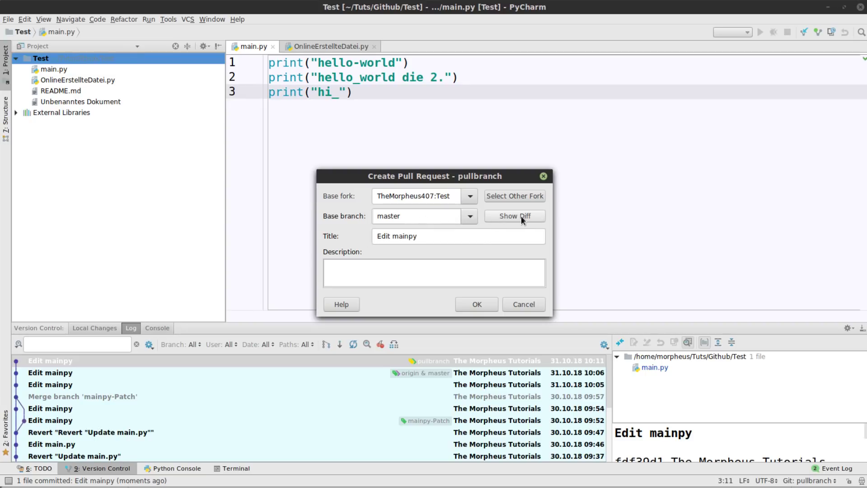
click(522, 215)
click(315, 169)
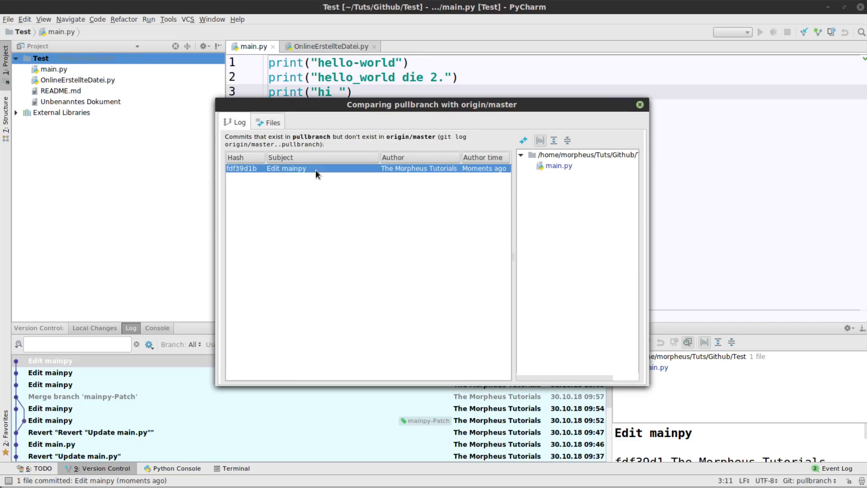
double_click(553, 166)
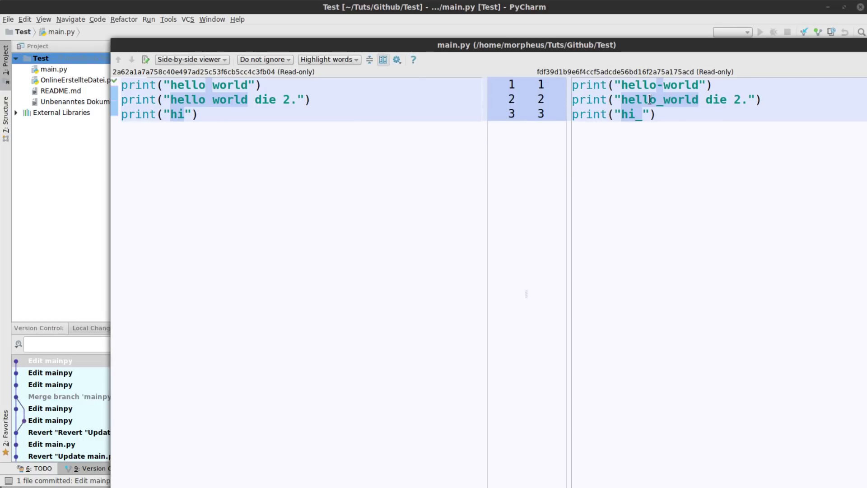
key(Escape)
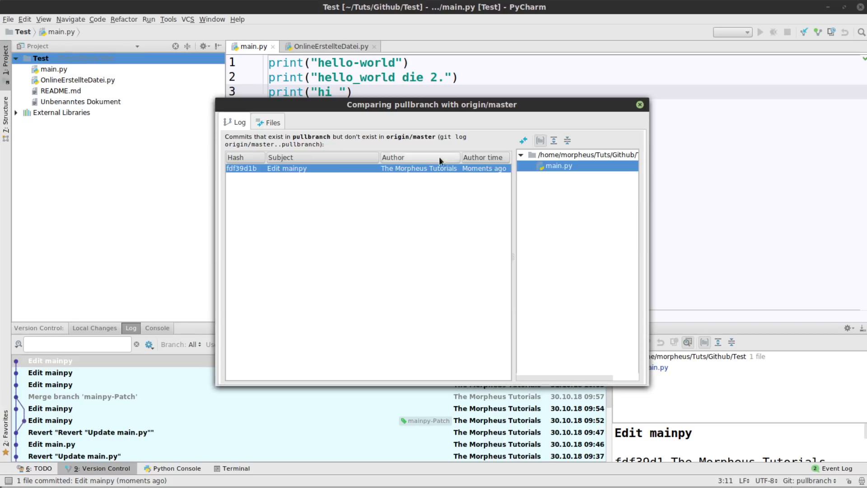
click(639, 105)
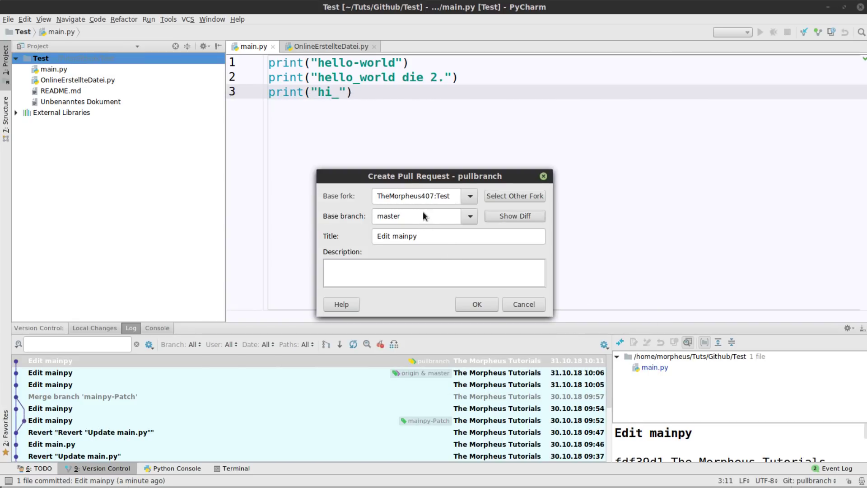
click(426, 192)
click(427, 191)
- Confirm the 'Edit mainpy' pull request and enter the GitHub password to push pullbranch
triple_click(456, 234)
click(478, 303)
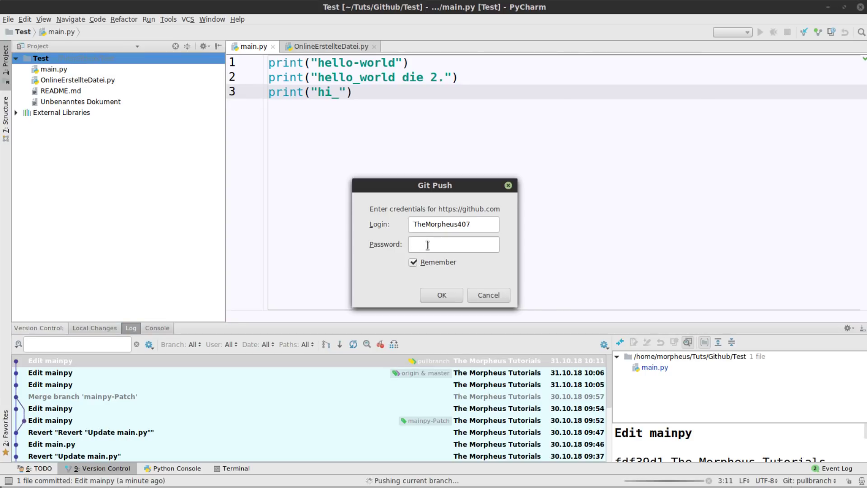
text(***)
text(******)
key(Return)
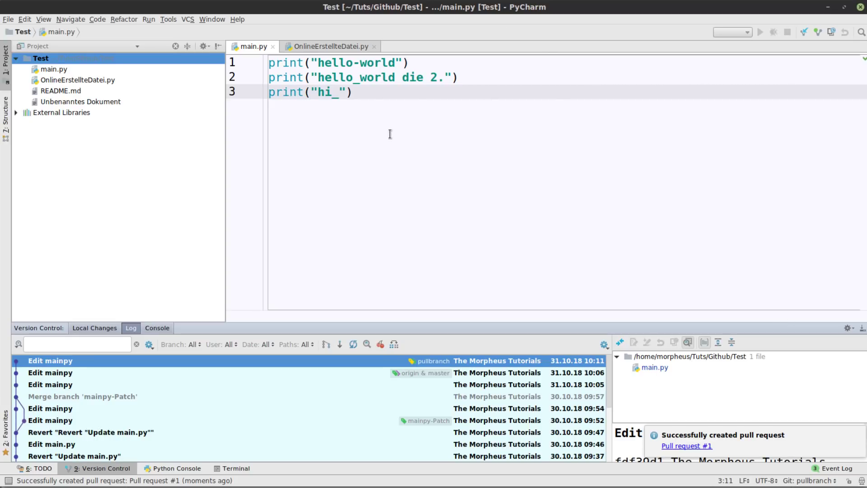
drag(317, 63, 471, 155)
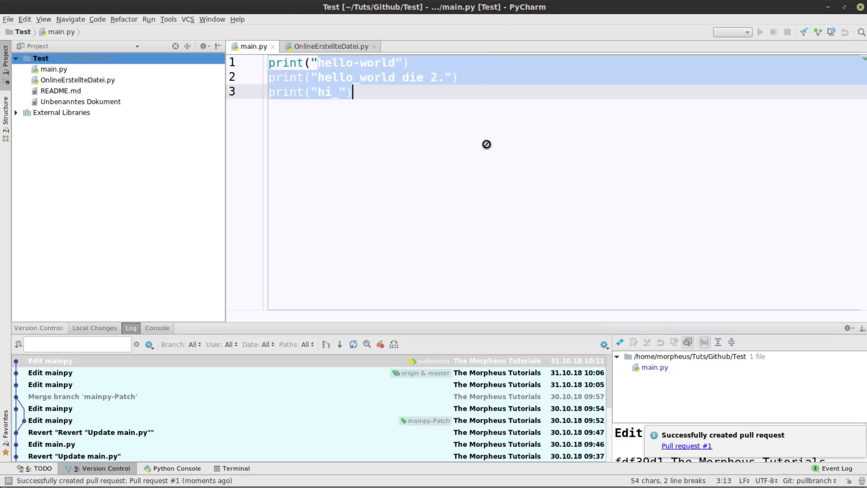
- Reload the GitHub repo and compare main.py on pullbranch versus master, then return to Code
click(399, 100)
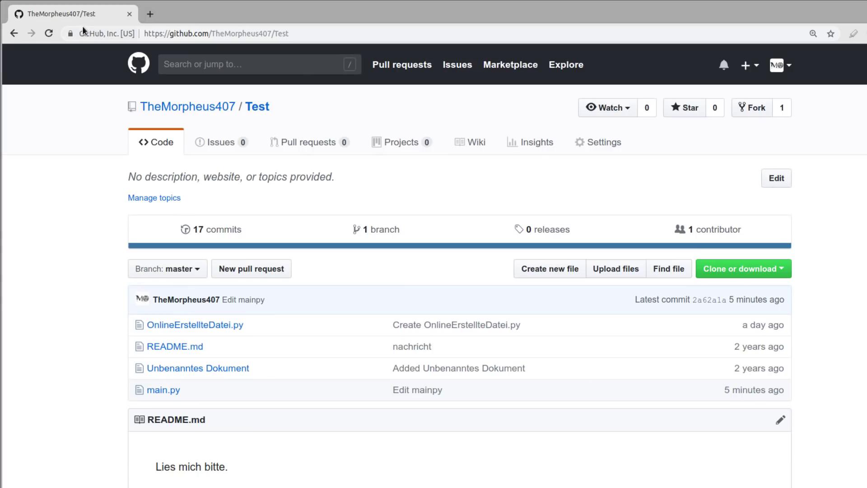
click(50, 33)
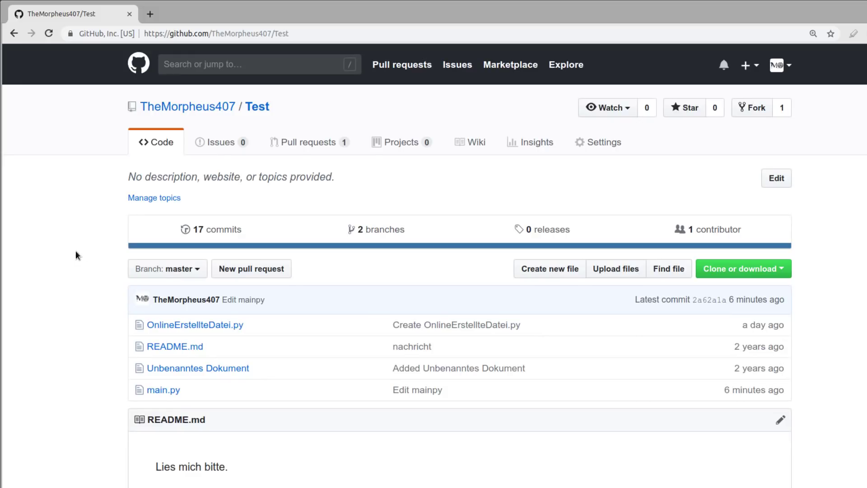
scroll(210, 310, down, 3)
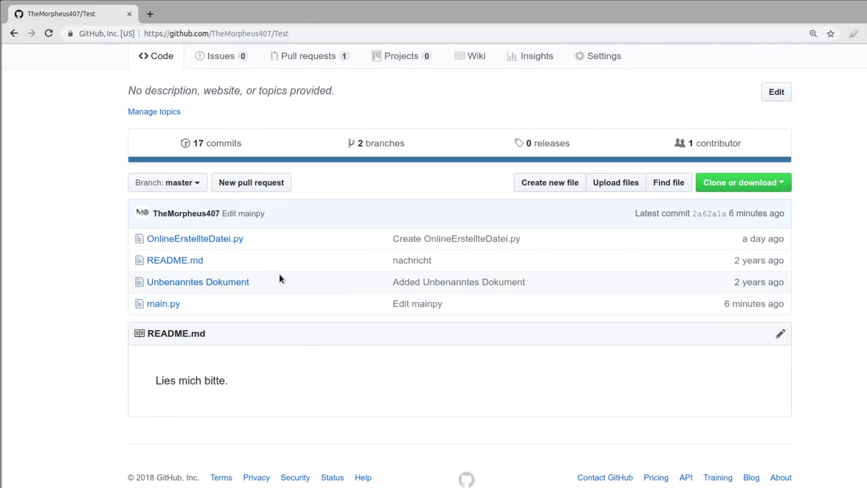
click(171, 303)
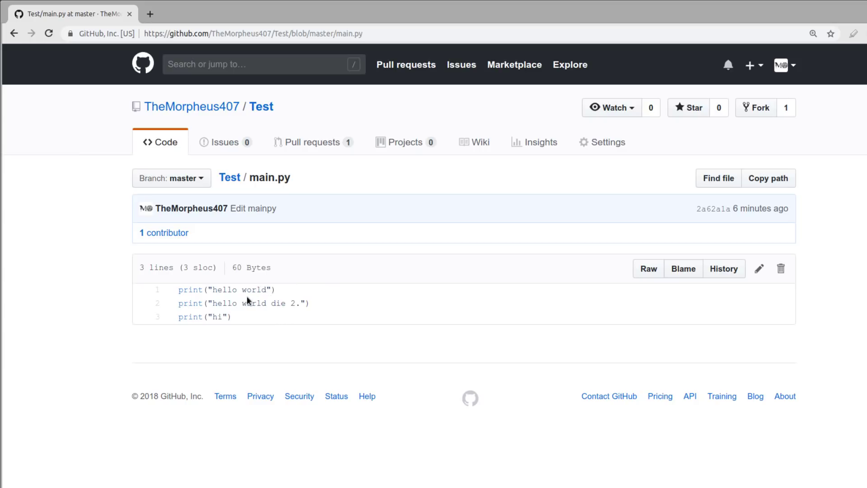
click(201, 179)
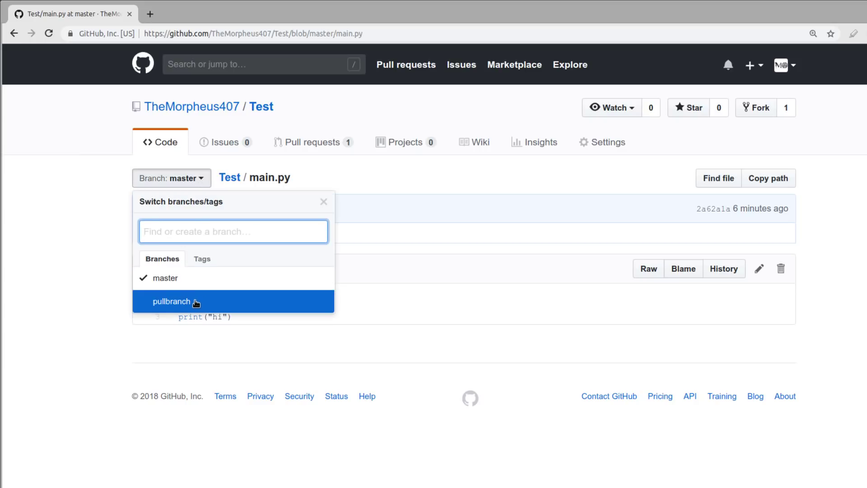
click(195, 302)
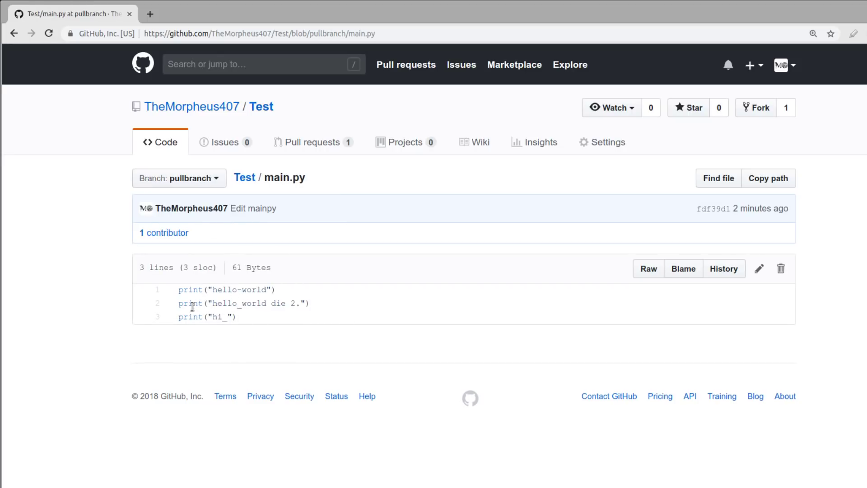
click(203, 183)
click(187, 301)
click(201, 179)
click(199, 277)
click(157, 145)
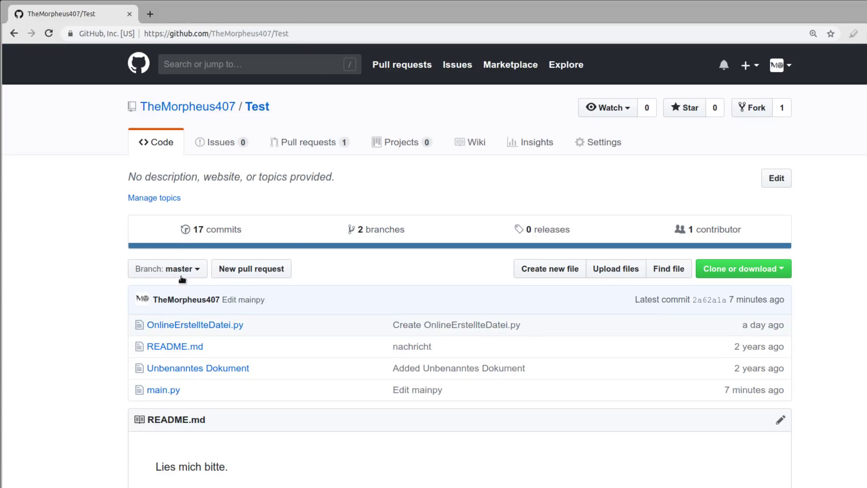
- Open pull request 'Edit mainpy' and highlight its title and pullbranch-into-master line
click(293, 145)
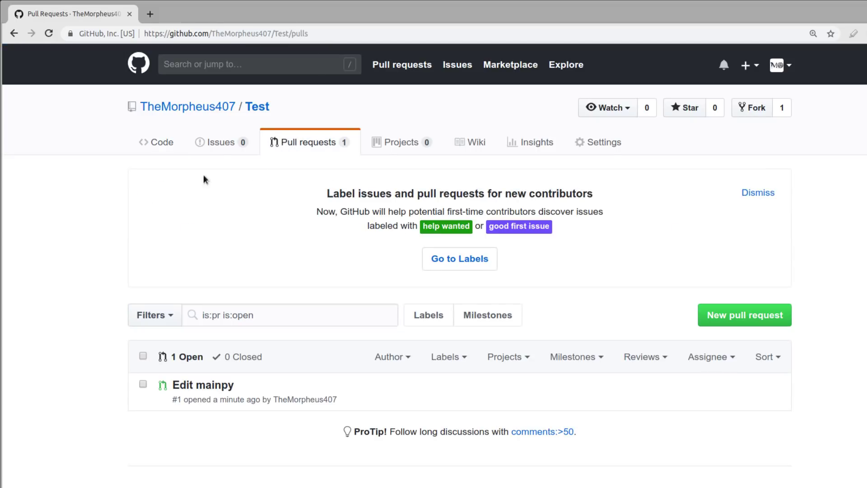
scroll(100, 305, down, 1)
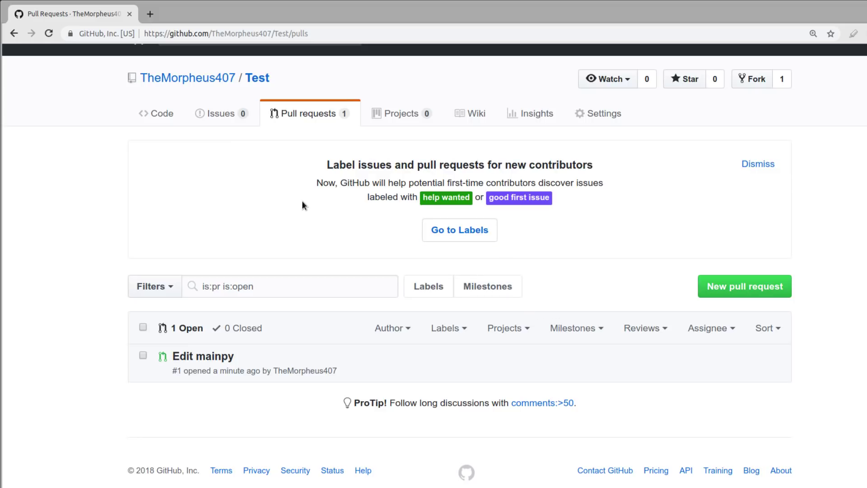
click(209, 355)
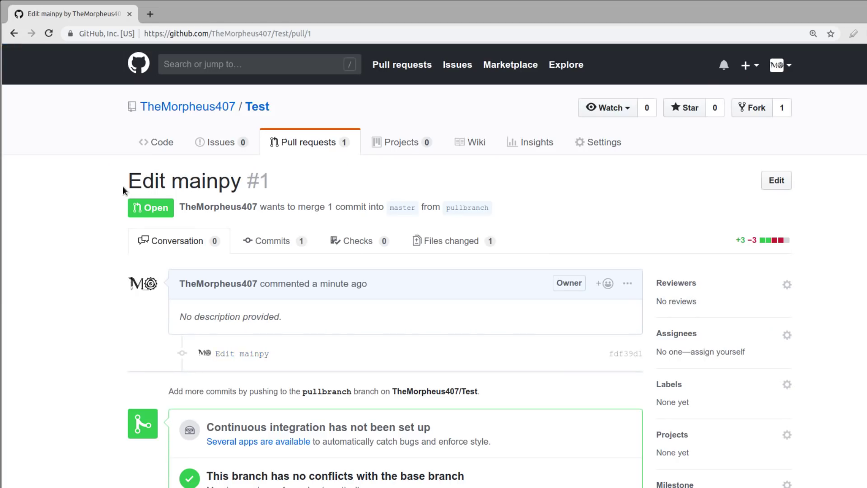
mouse_move(128, 184)
mouse_down()
mouse_move(250, 187)
mouse_move(241, 185)
mouse_up()
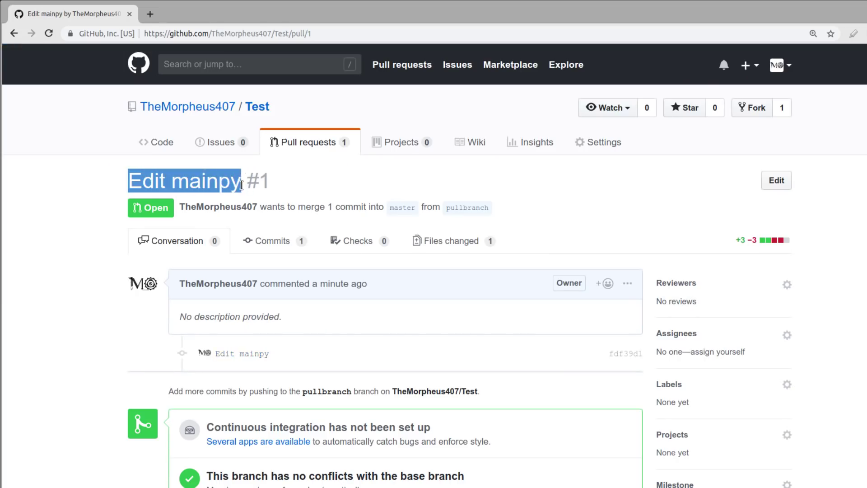
click(72, 248)
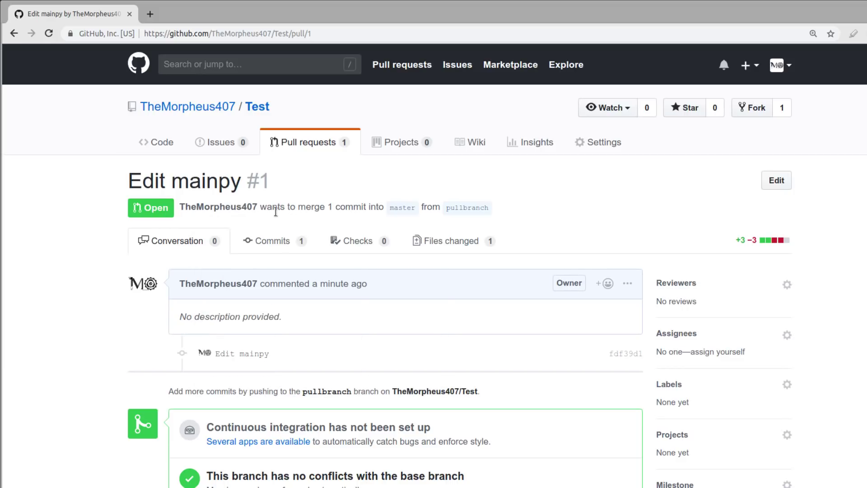
drag(261, 208, 414, 207)
drag(421, 207, 494, 215)
click(537, 210)
- Scroll down to the merge box and click into the pull request comment field
scroll(333, 255, down, 1)
scroll(69, 234, down, 4)
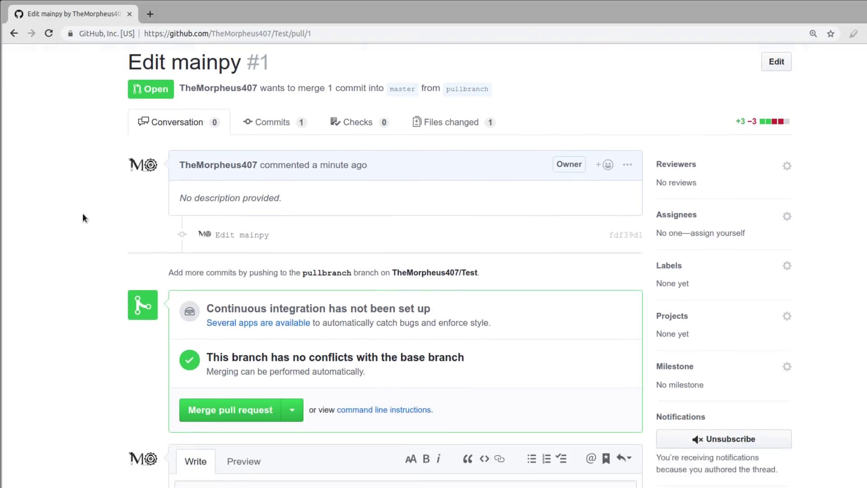
scroll(82, 217, down, 1)
scroll(267, 398, down, 4)
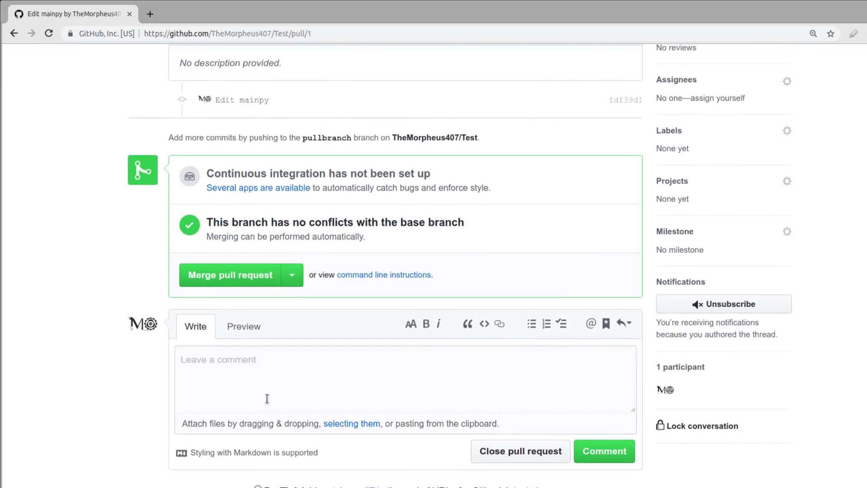
click(273, 364)
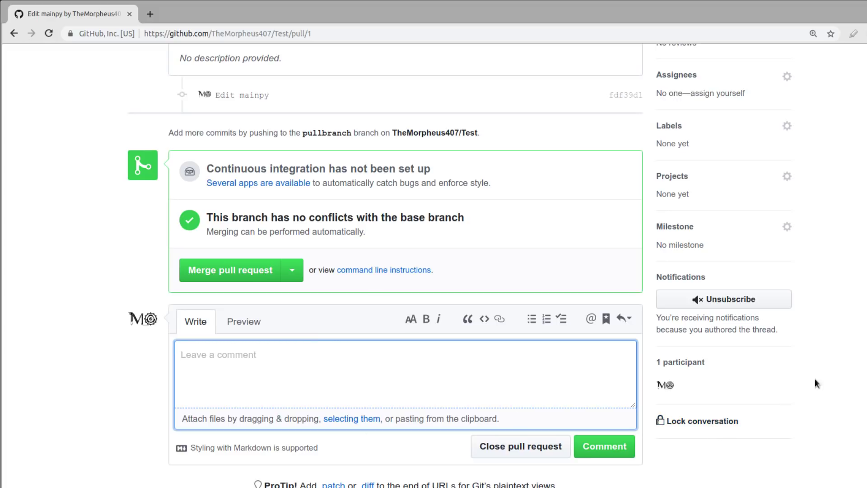
scroll(836, 364, up, 3)
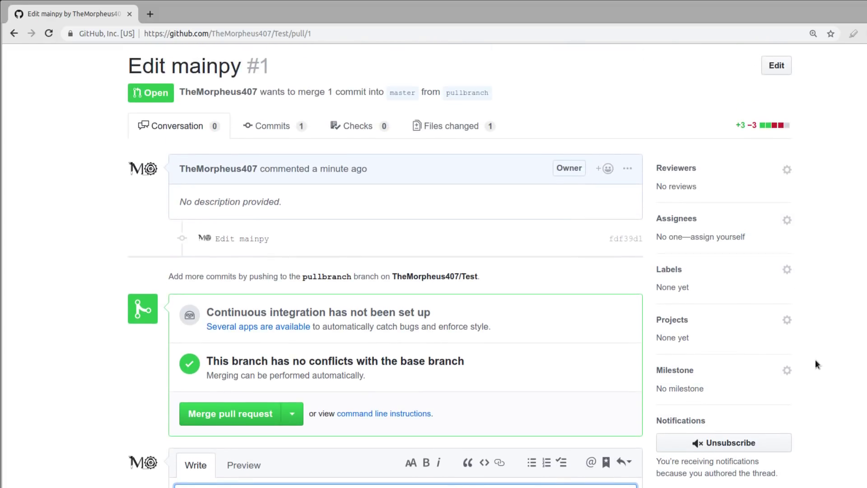
- Check the Reviewers and Assignees lists, then open the Labels list for pull request #1
click(787, 169)
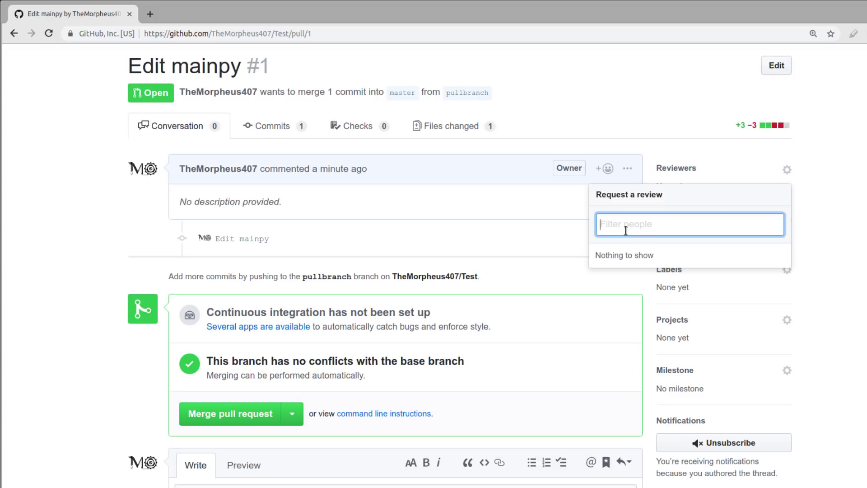
click(787, 169)
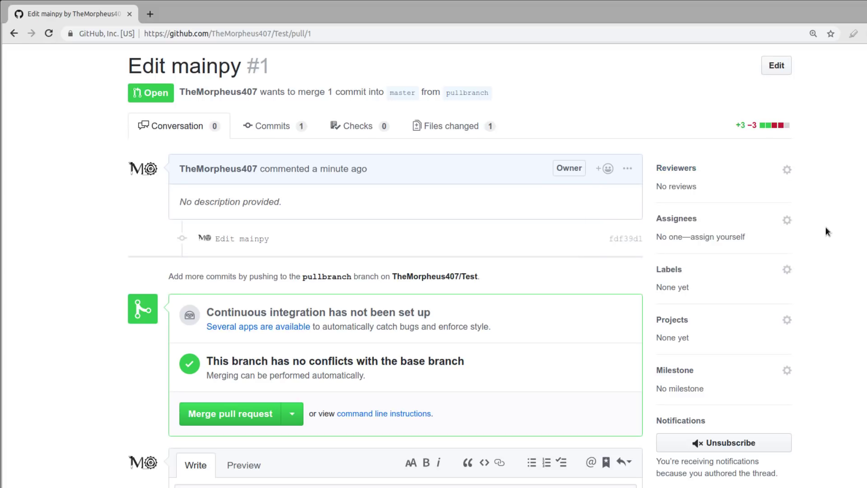
click(789, 223)
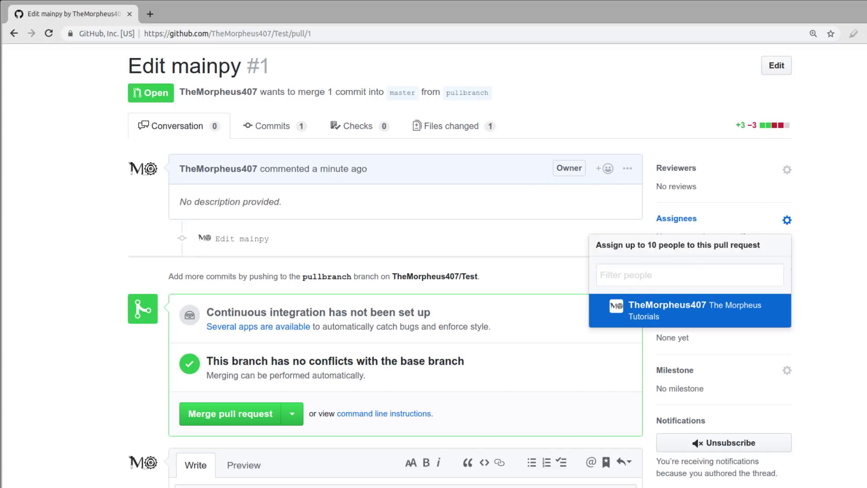
click(828, 257)
click(787, 269)
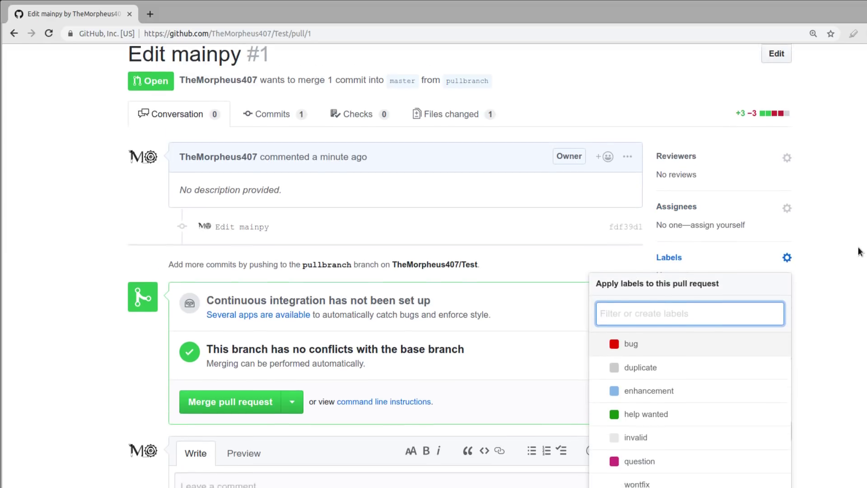
scroll(860, 252, down, 3)
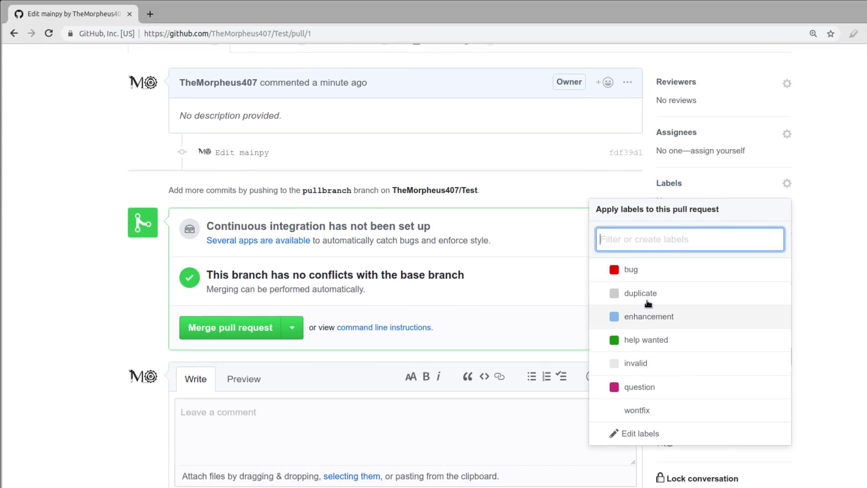
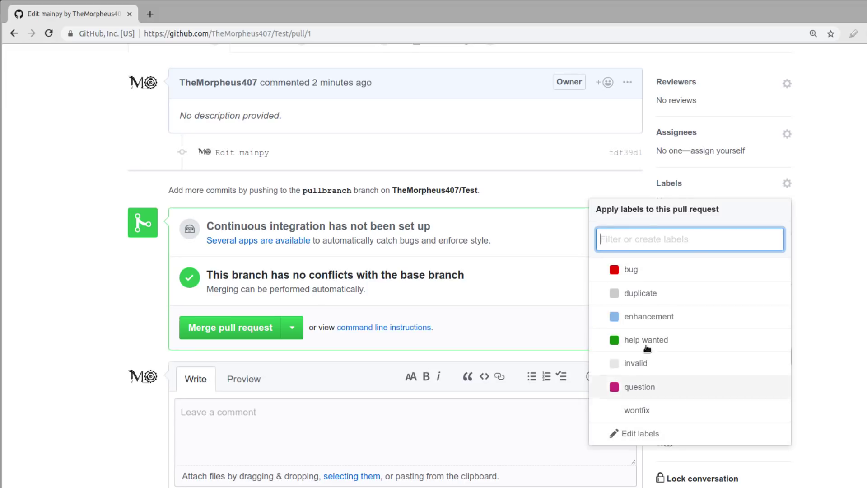
- Add the enhancement label to pull request #1
click(668, 315)
click(835, 252)
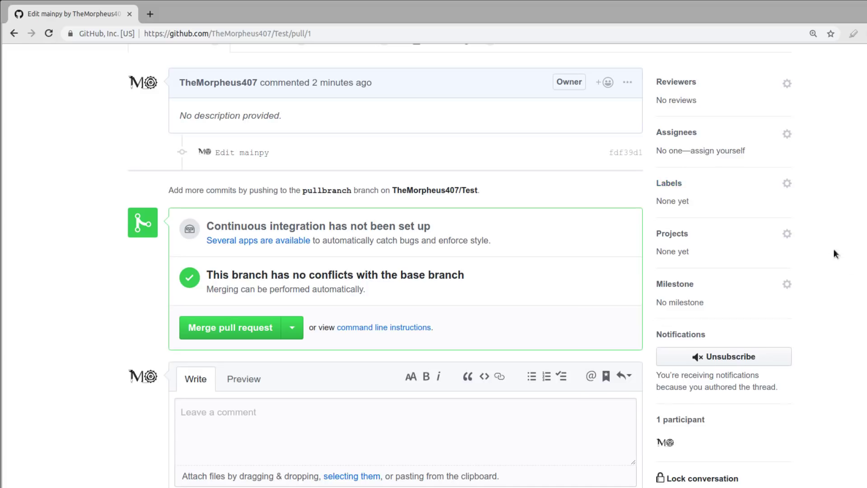
scroll(436, 261, up, 4)
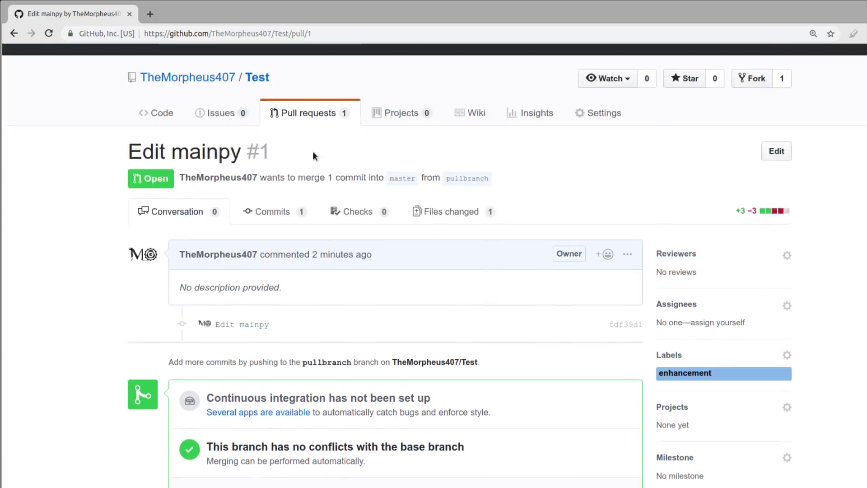
- Reopen the Edit mainpy pull request and view its Projects choices without adding one
click(343, 119)
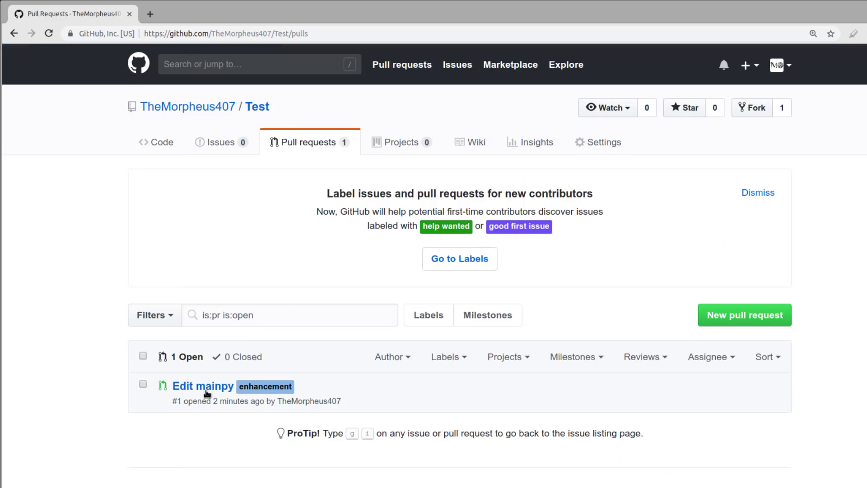
click(207, 387)
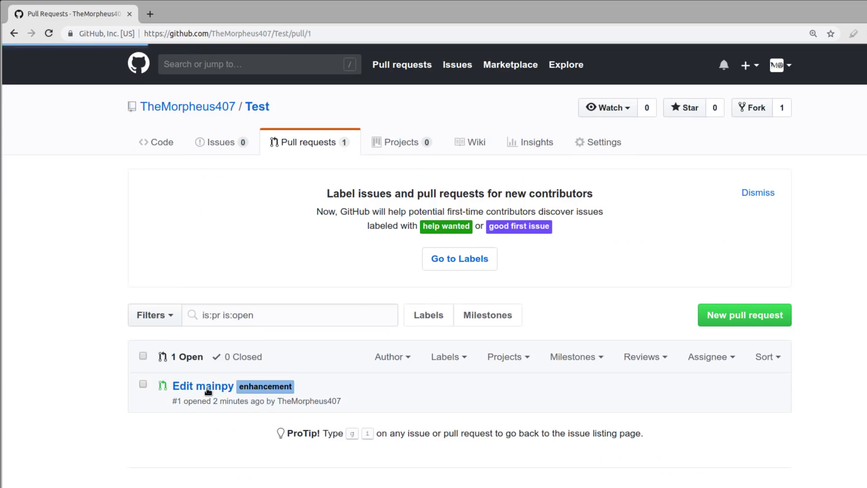
scroll(842, 255, down, 3)
scroll(846, 252, down, 1)
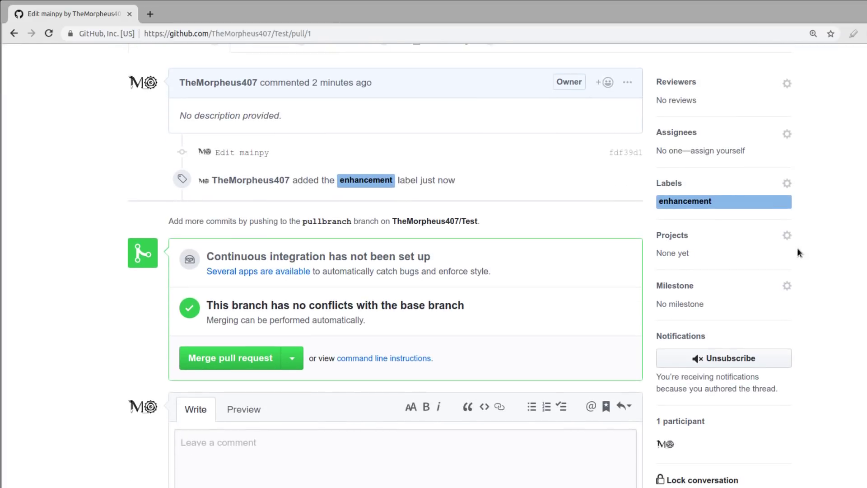
click(787, 236)
click(846, 279)
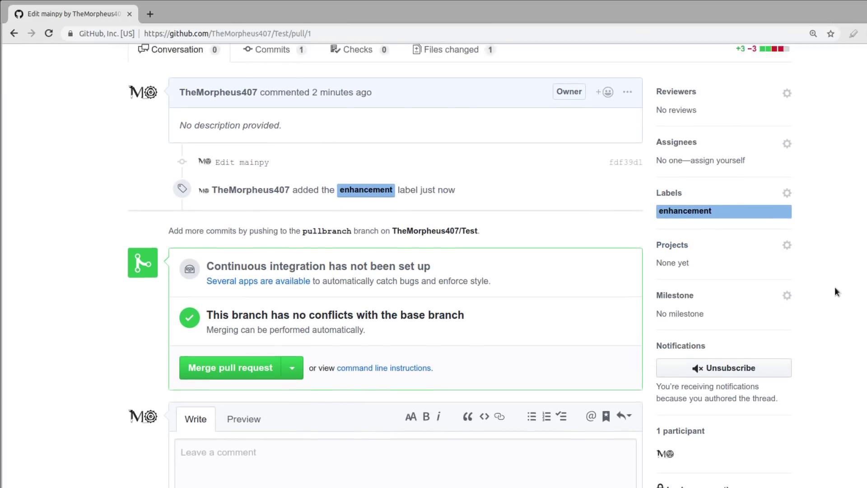
- Glance at the repository's project boards, then reopen the pull request and leave Milestone unset
scroll(834, 286, up, 5)
click(396, 111)
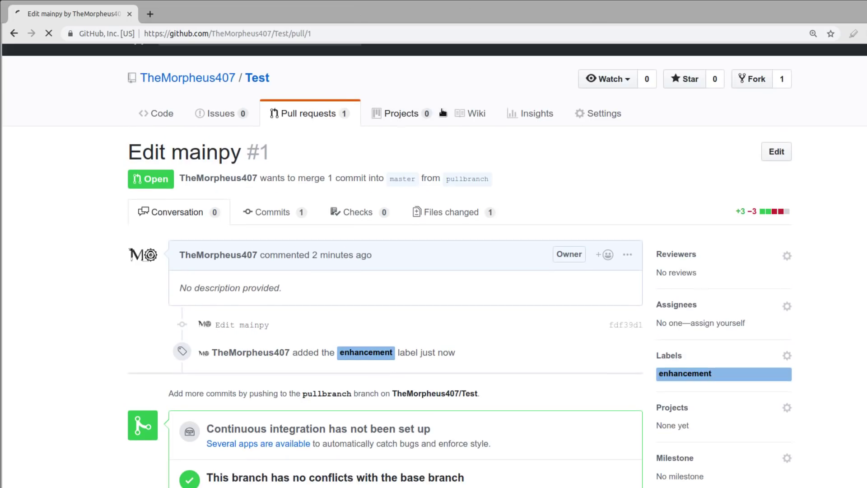
scroll(534, 268, down, 5)
scroll(534, 269, up, 10)
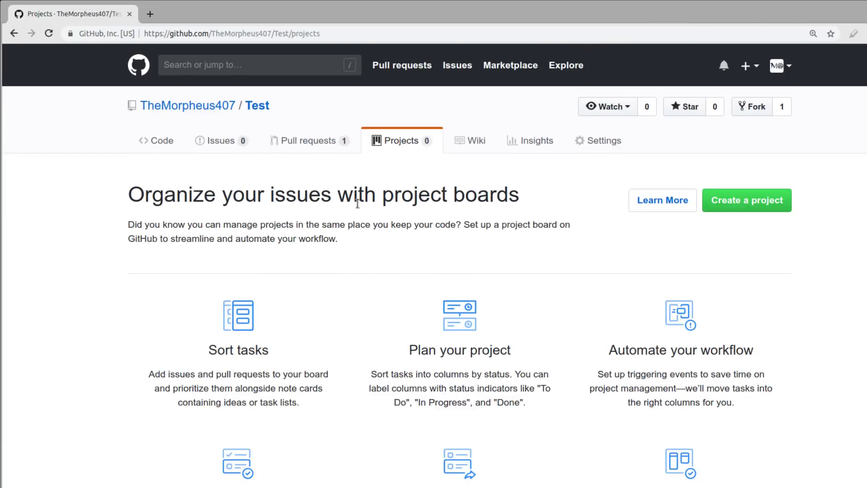
click(296, 151)
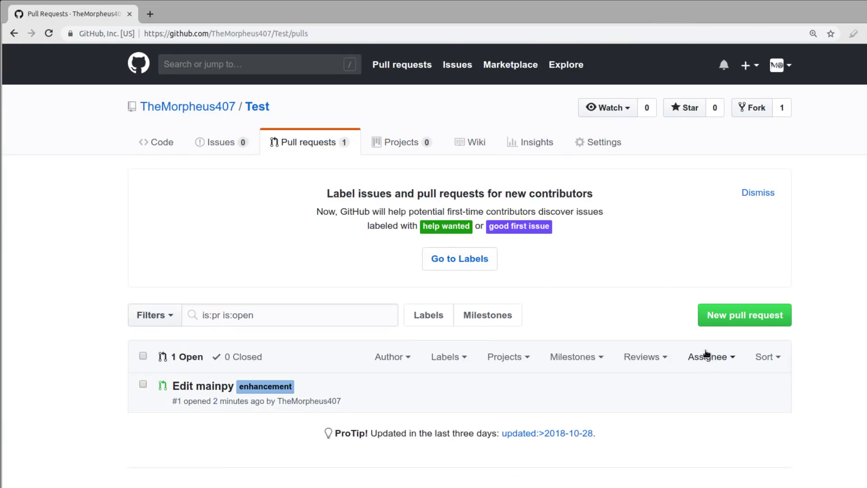
click(221, 388)
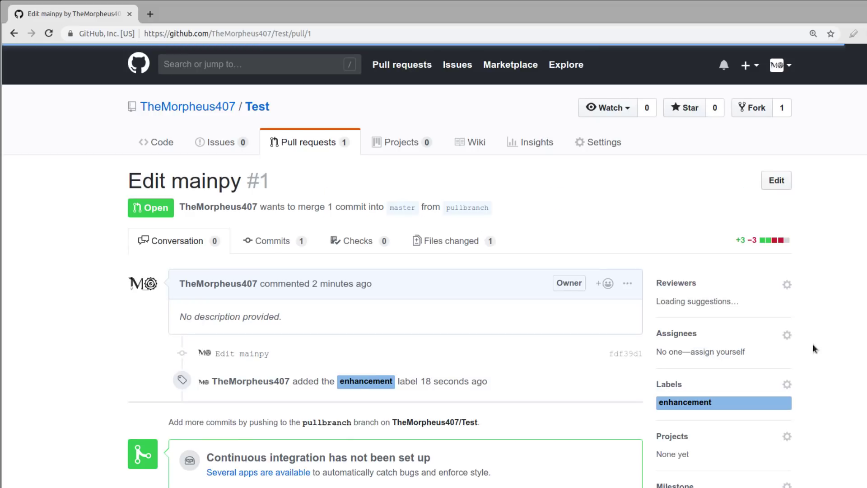
scroll(776, 303, down, 5)
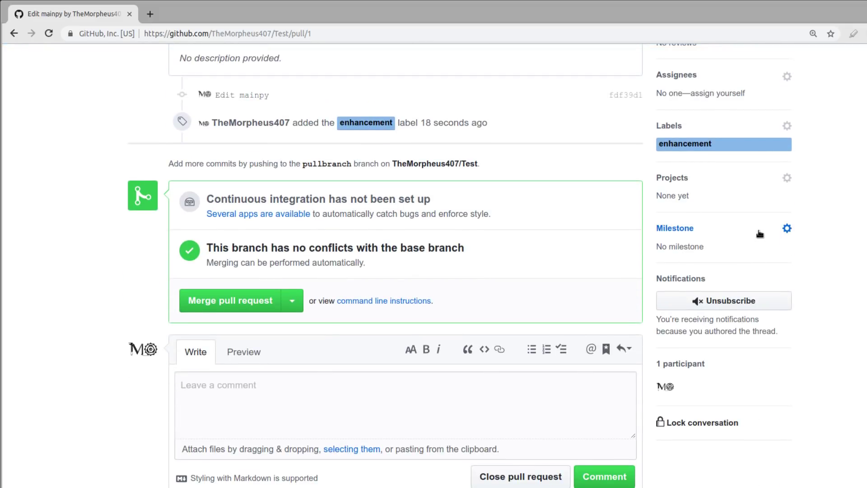
click(786, 228)
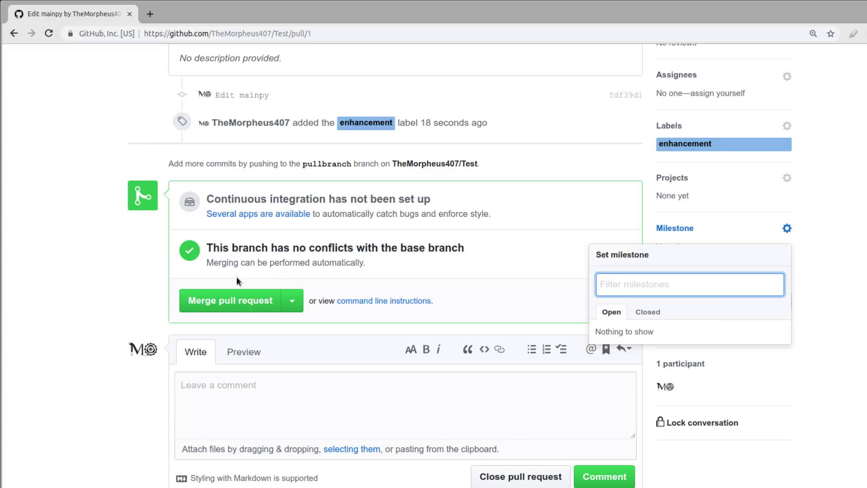
click(62, 318)
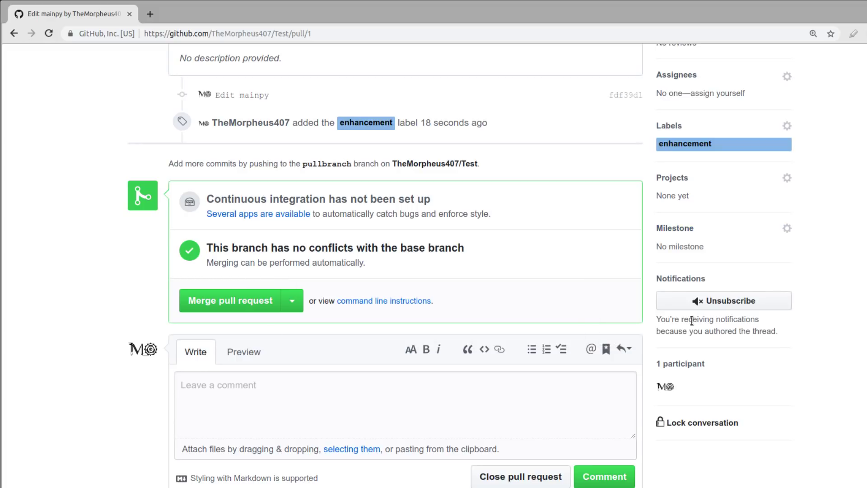
scroll(817, 316, up, 6)
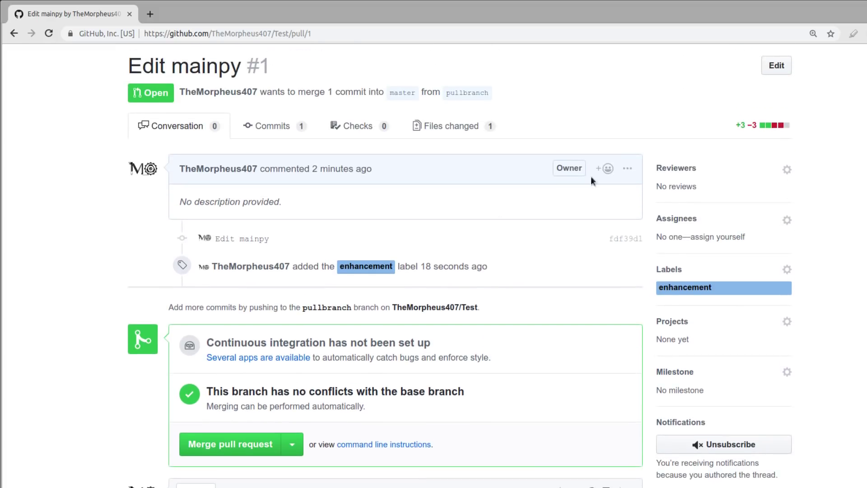
- Inspect the Edit mainpy commit's main.py diff, check Files changed, then return to the Commits list
click(276, 128)
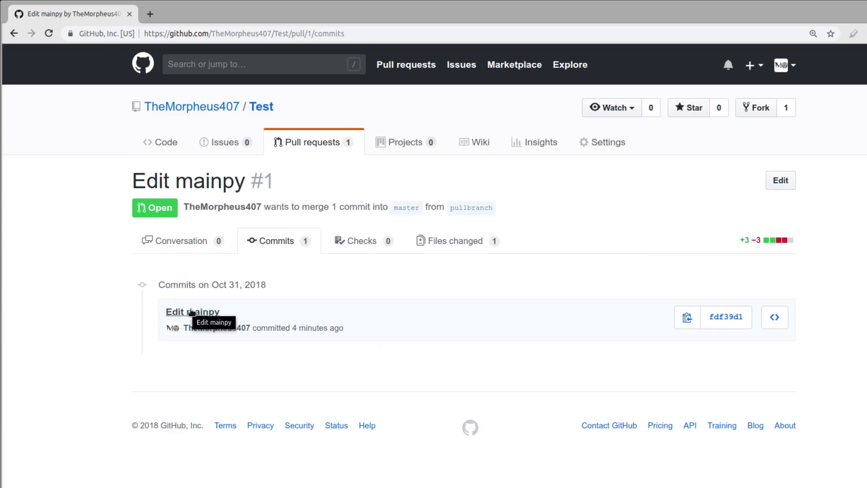
click(182, 311)
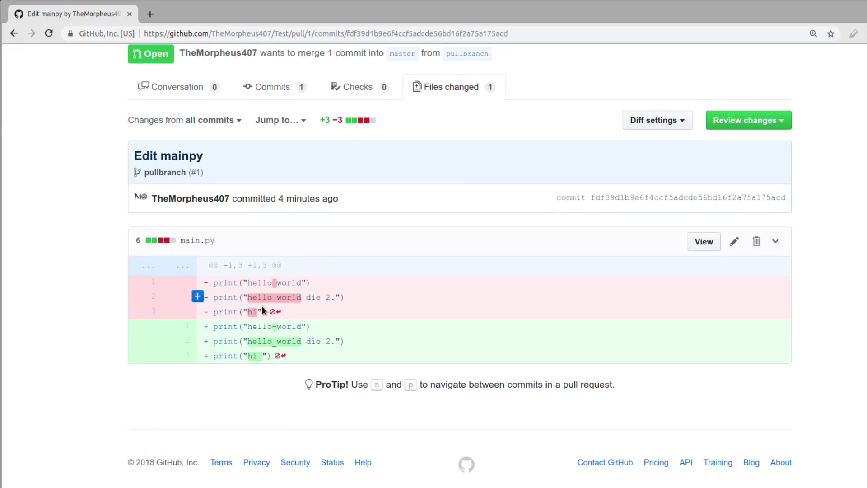
mouse_move(277, 297)
mouse_move(272, 301)
mouse_down()
mouse_move(287, 298)
mouse_move(280, 282)
mouse_up()
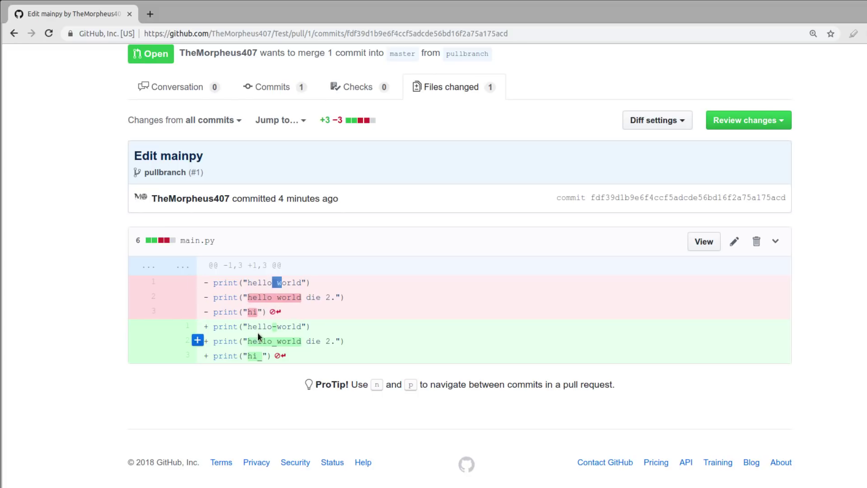
drag(272, 341, 277, 326)
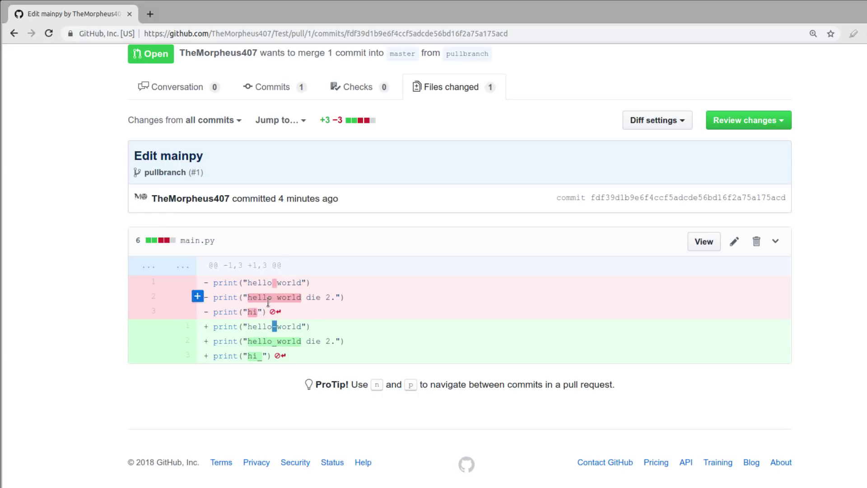
drag(262, 355, 247, 356)
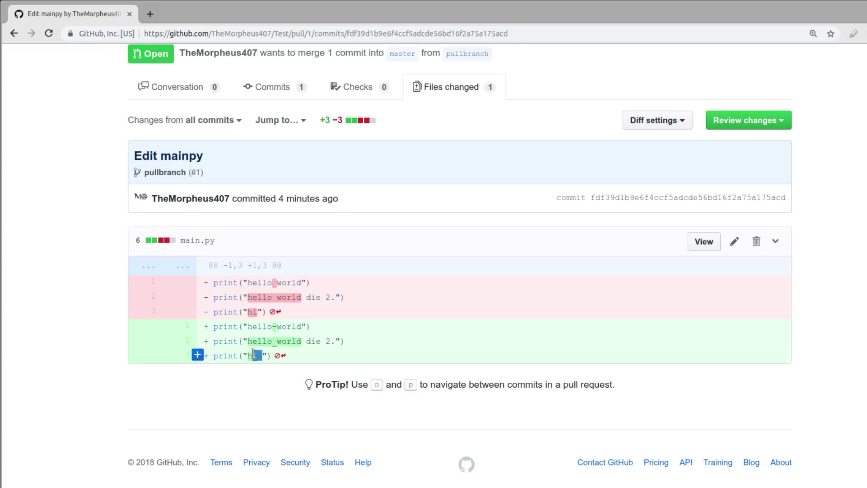
scroll(399, 298, up, 1)
scroll(391, 177, up, 1)
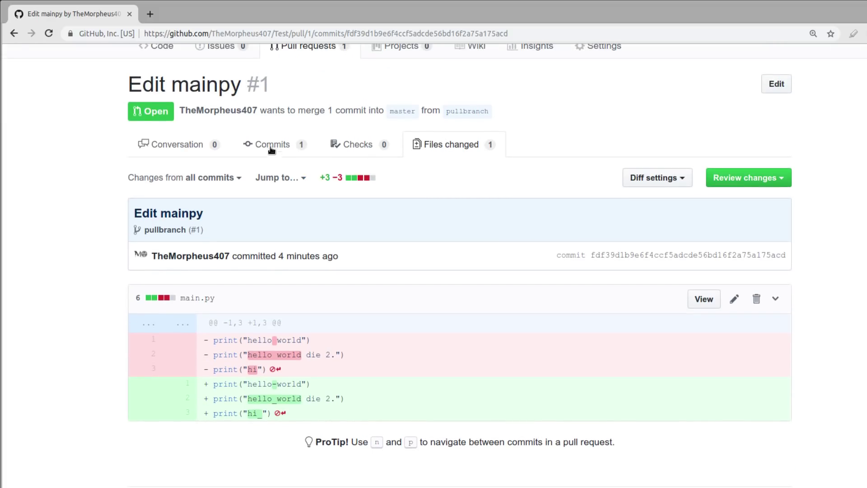
click(436, 155)
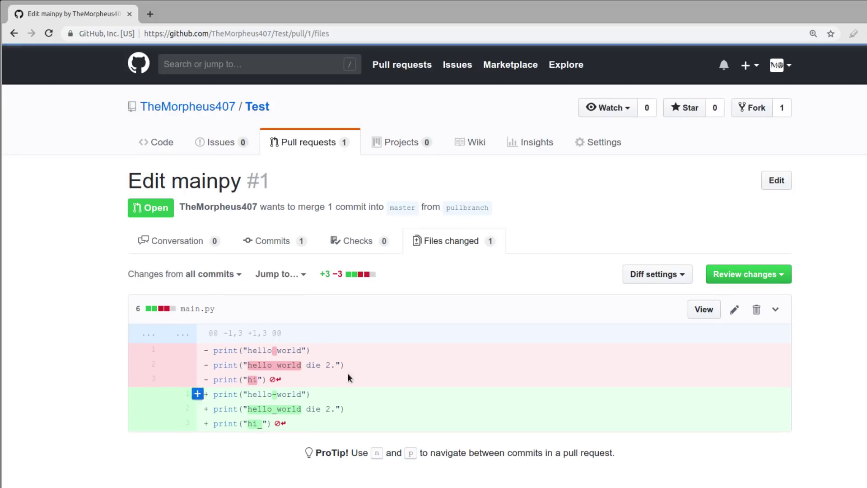
click(286, 240)
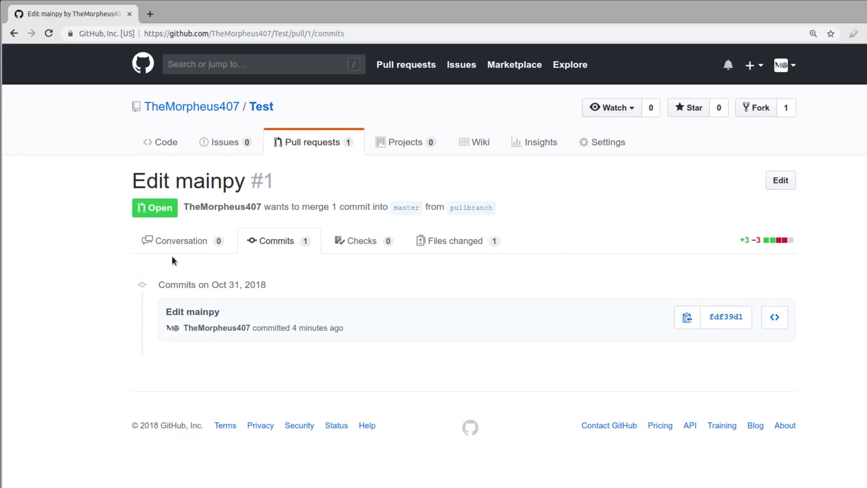
- Go back to pull request #1's Conversation tab and scroll to the no-conflicts merge box
click(161, 247)
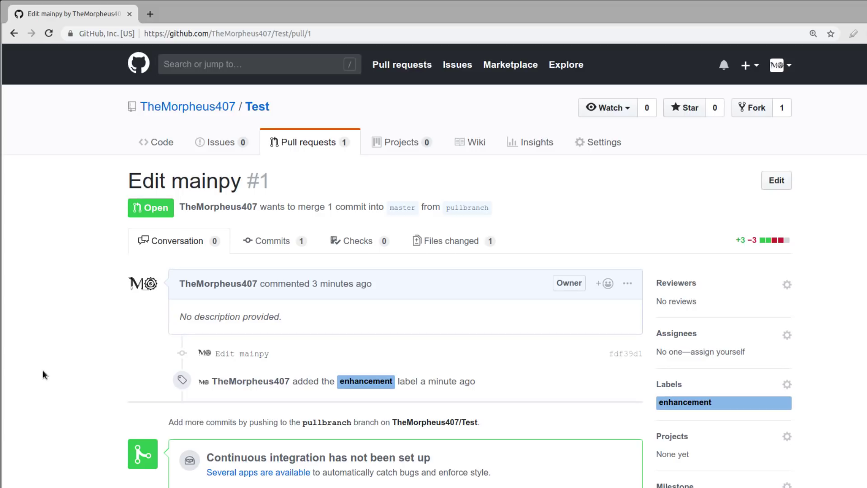
scroll(44, 375, down, 3)
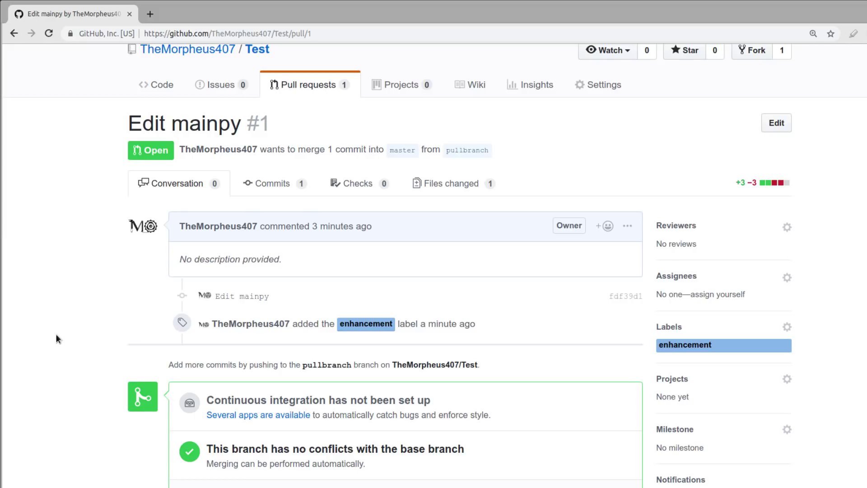
scroll(355, 483, down, 3)
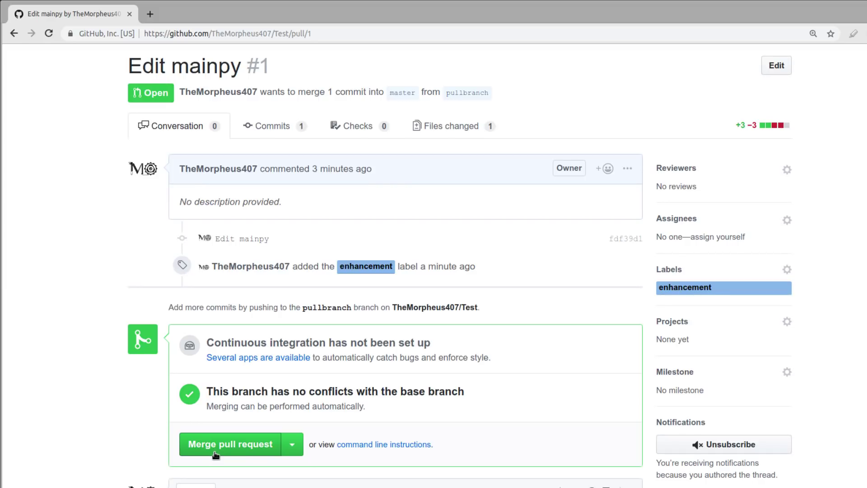
- Merge pull request #1 from pullbranch into master and confirm the merge
scroll(143, 430, down, 3)
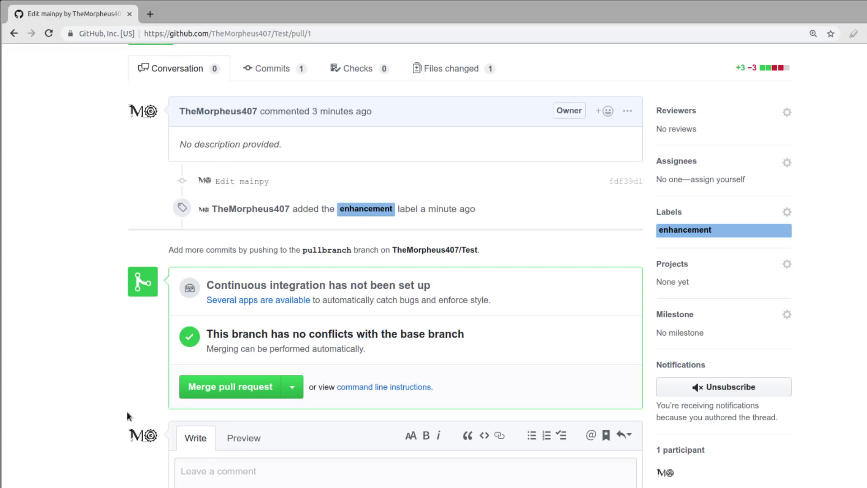
click(198, 389)
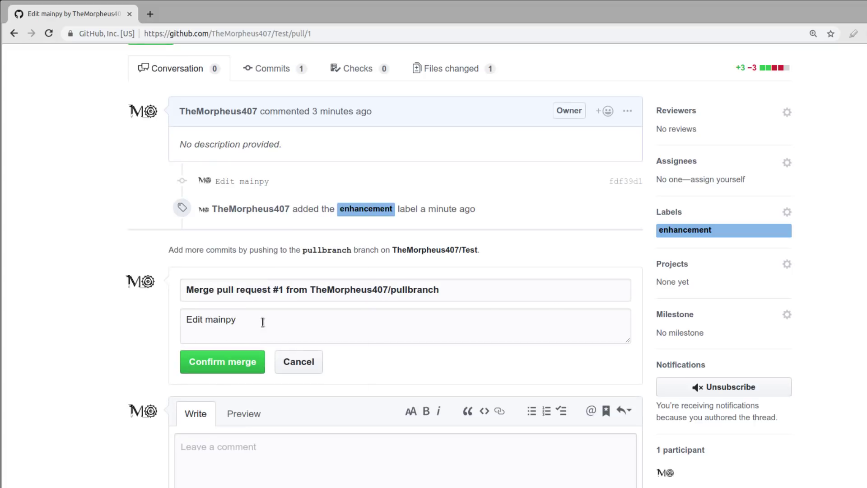
drag(262, 322, 167, 318)
click(223, 370)
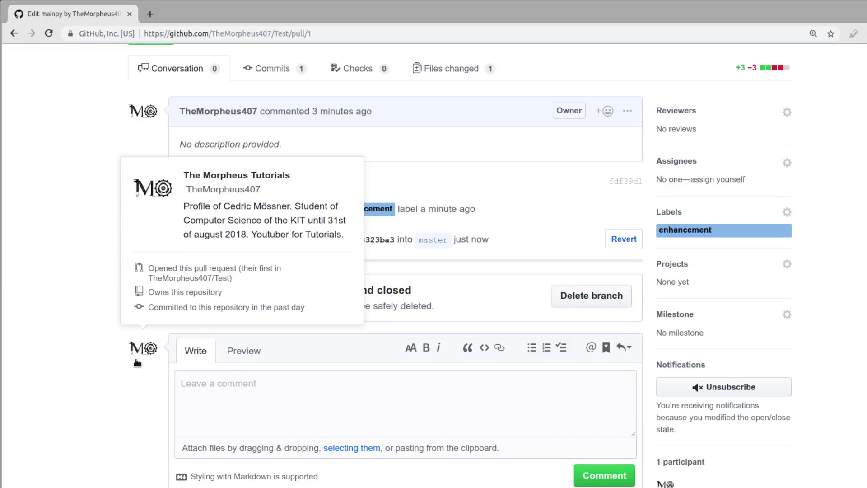
scroll(121, 387, up, 4)
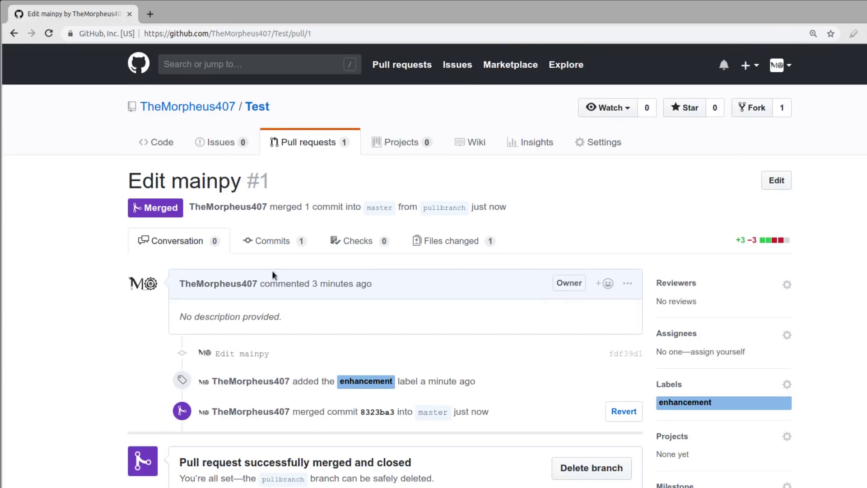
- Verify in the Pull requests list that #1 now appears under Closed rather than Open
click(300, 142)
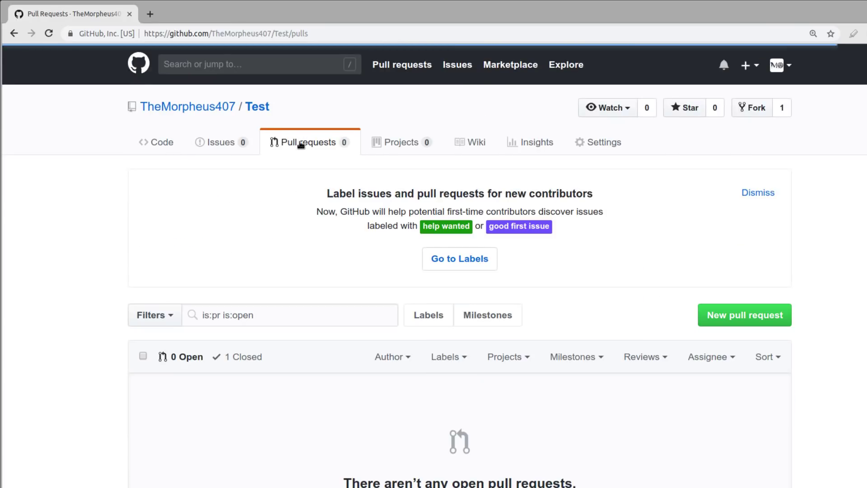
click(246, 360)
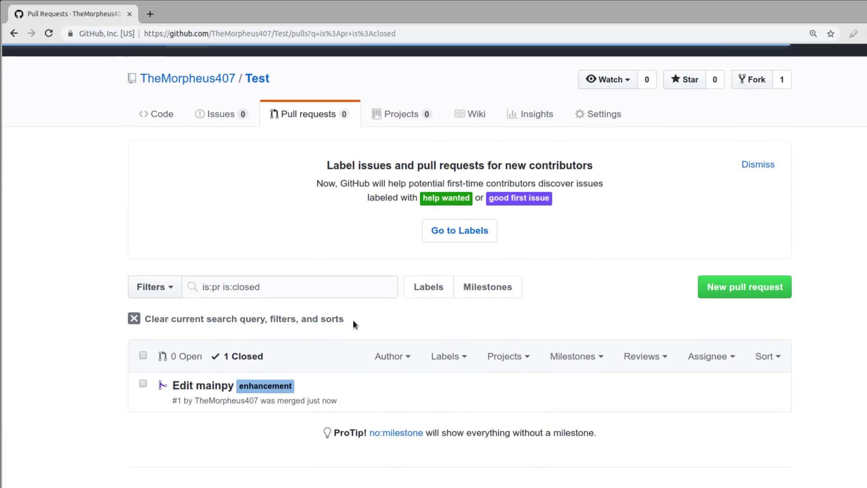
click(180, 360)
scroll(258, 275, down, 3)
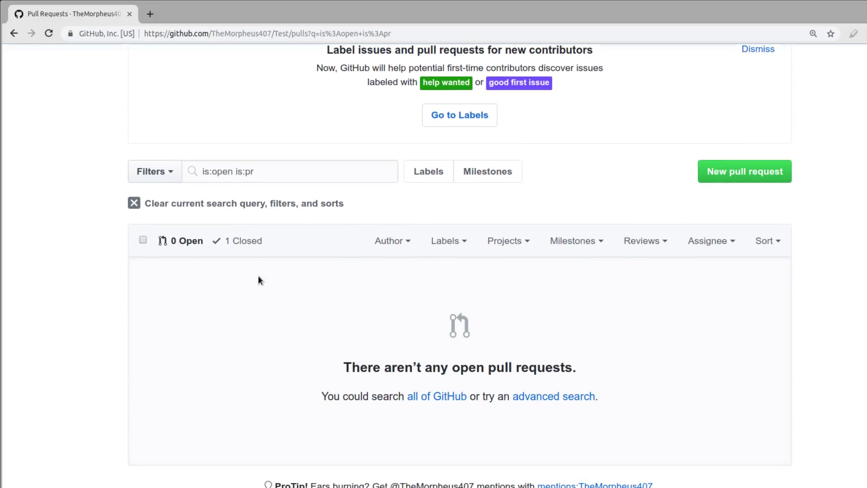
click(247, 242)
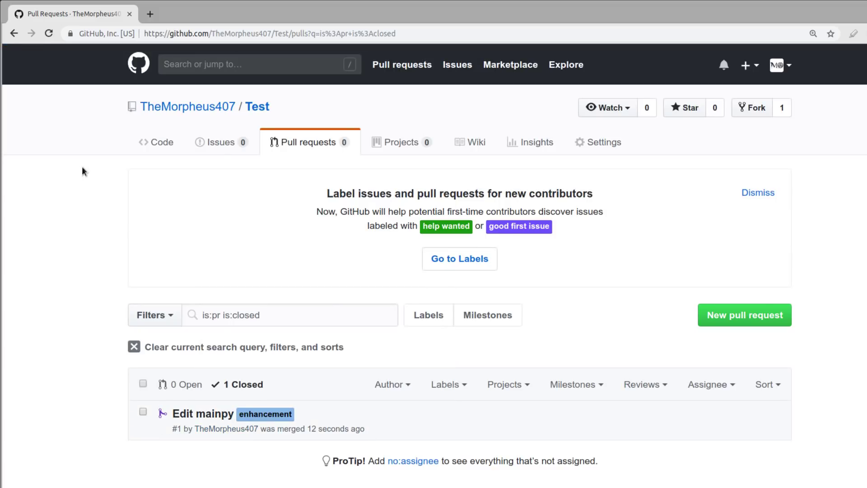
- Check main.py's merged three lines on master, then open master's 19-commit history
click(155, 142)
scroll(202, 288, down, 2)
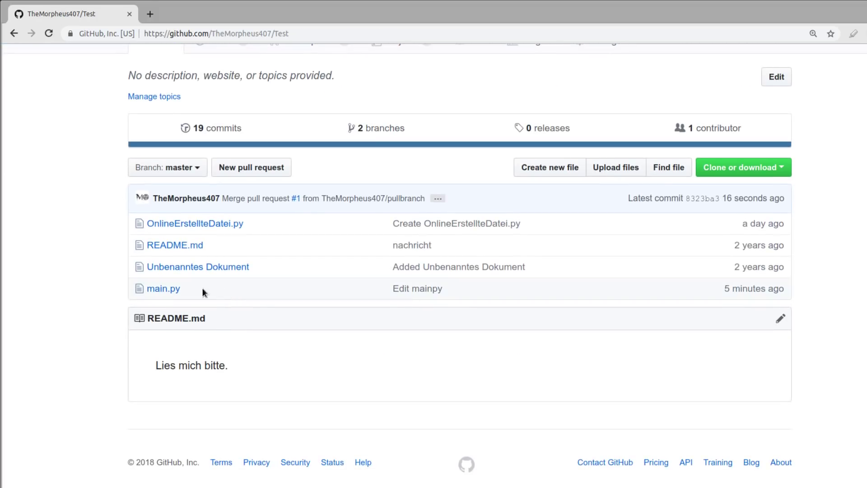
click(172, 290)
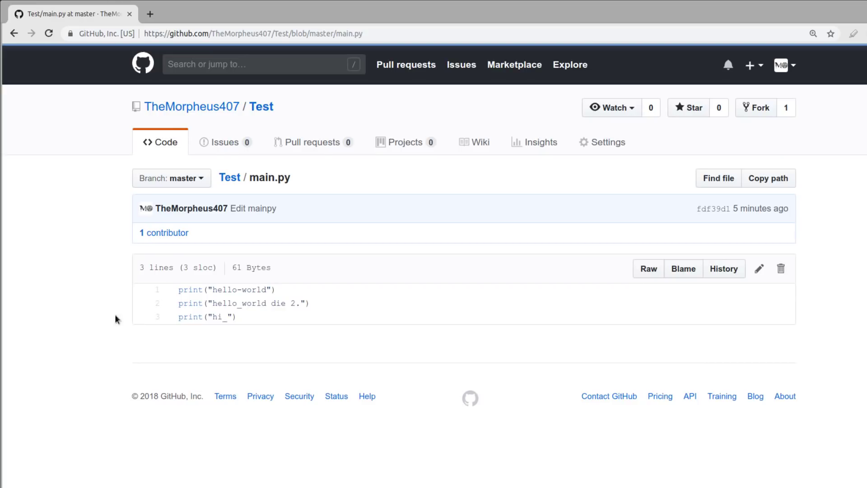
drag(238, 290, 267, 316)
click(267, 316)
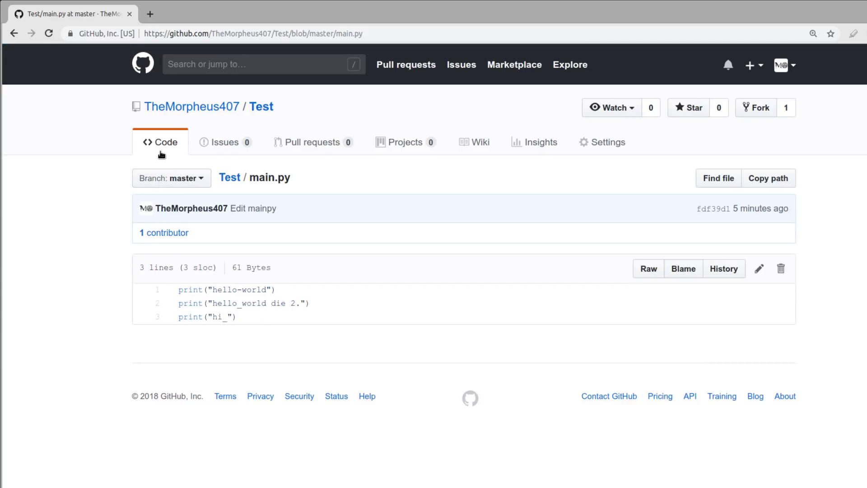
click(160, 151)
click(213, 238)
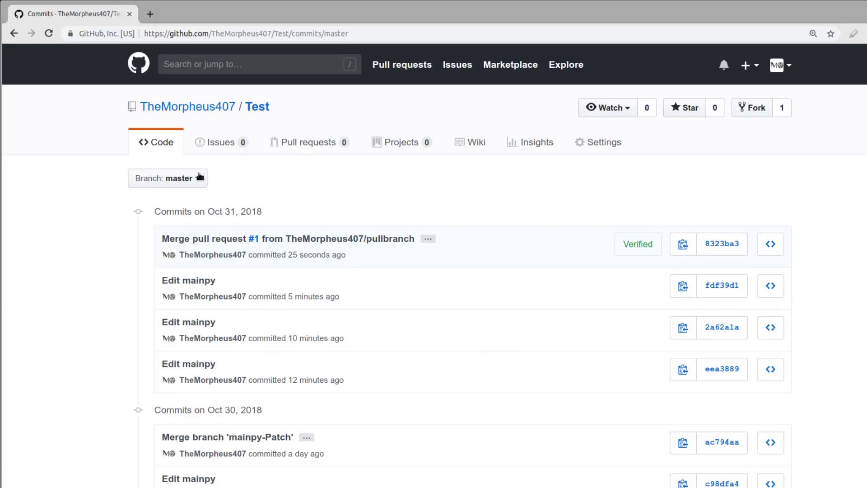
- Delete pullbranch from the branches page, leaving only master
click(160, 143)
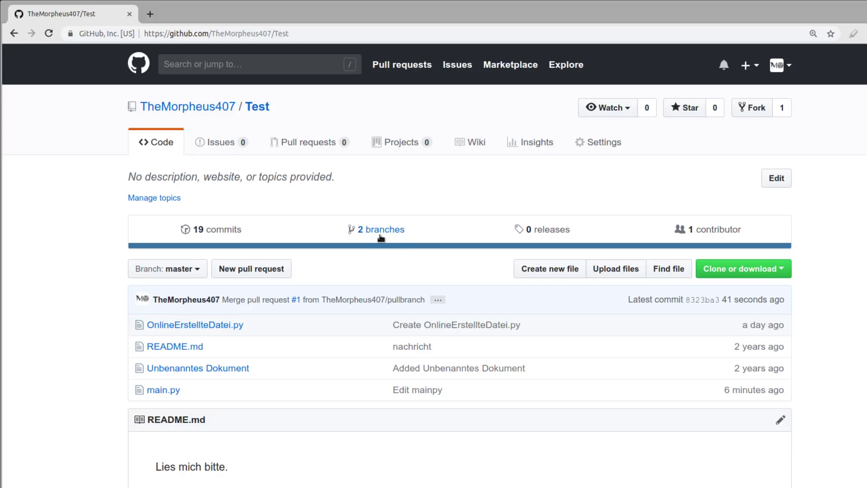
click(377, 231)
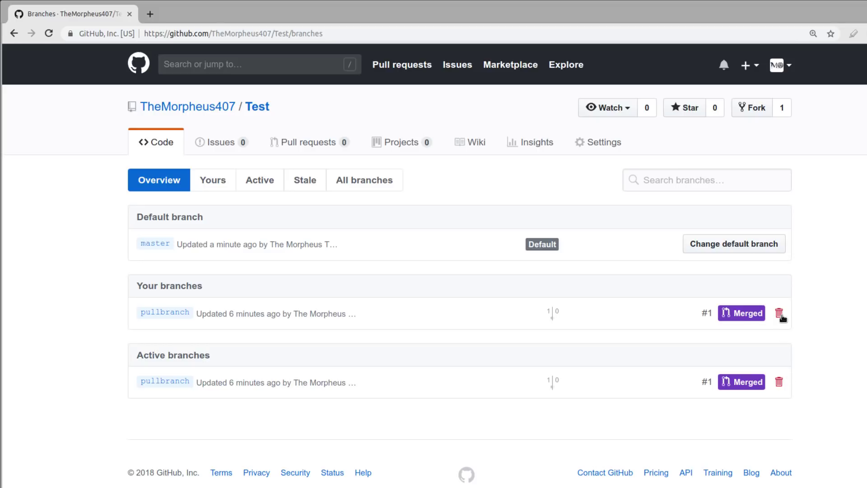
click(777, 382)
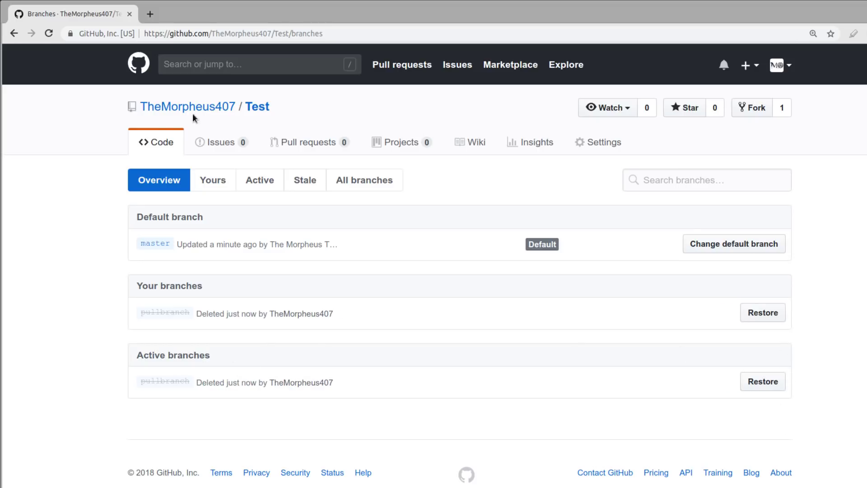
click(160, 140)
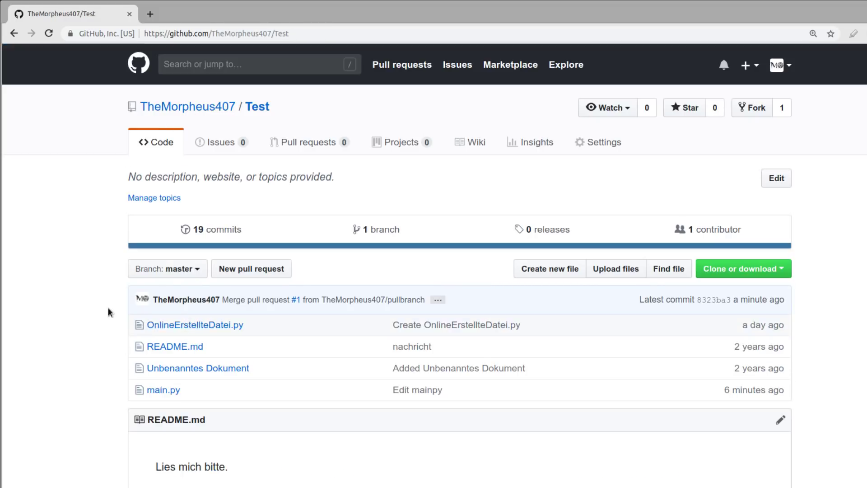
- Run Update Project in PyCharm and inspect the pull request #1 merge commit in the Log
click(154, 274)
click(88, 286)
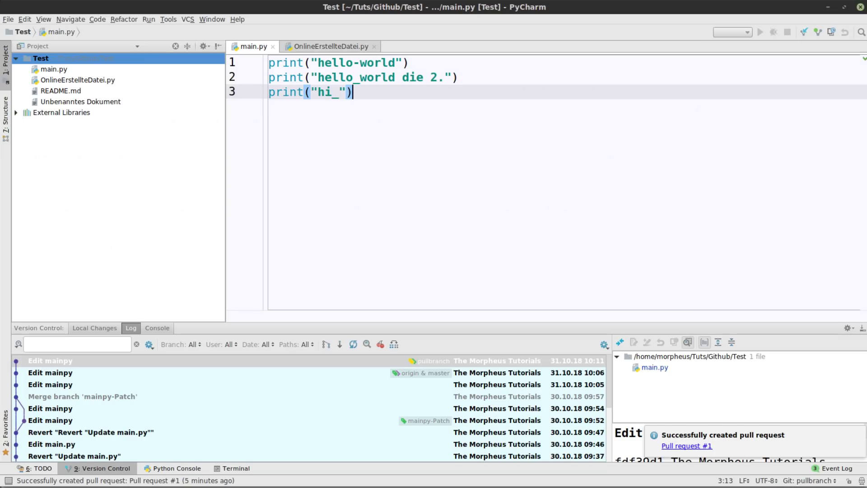
click(804, 32)
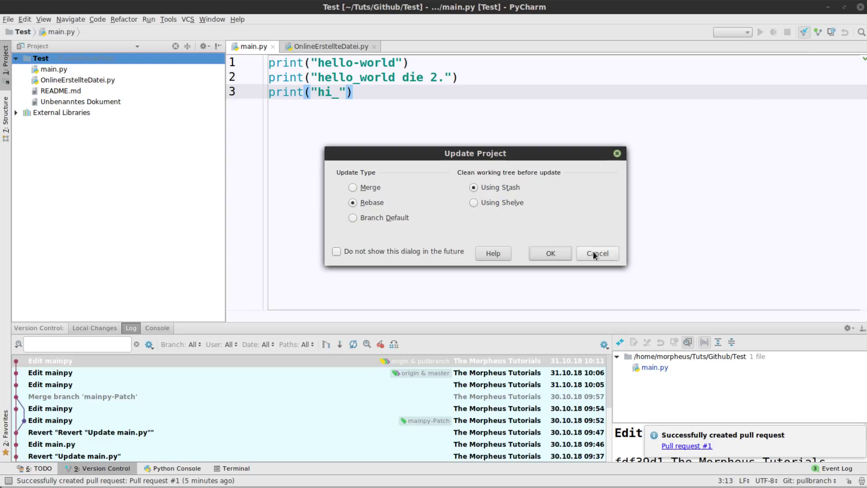
click(558, 259)
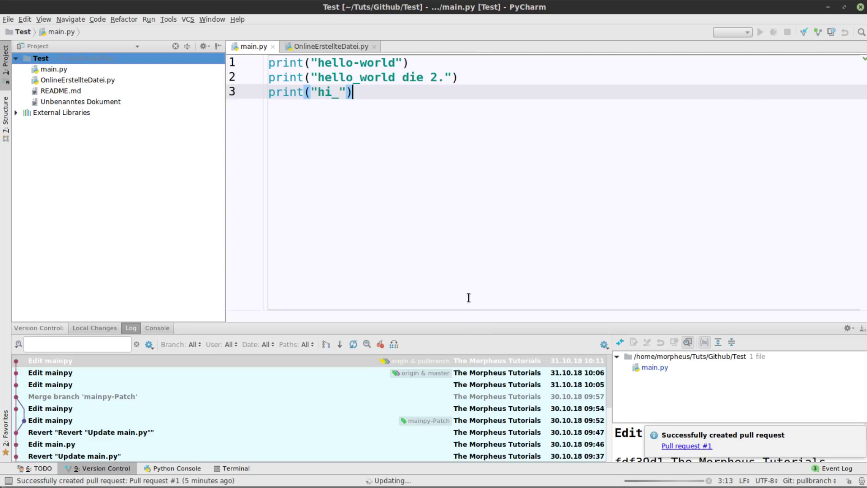
click(187, 362)
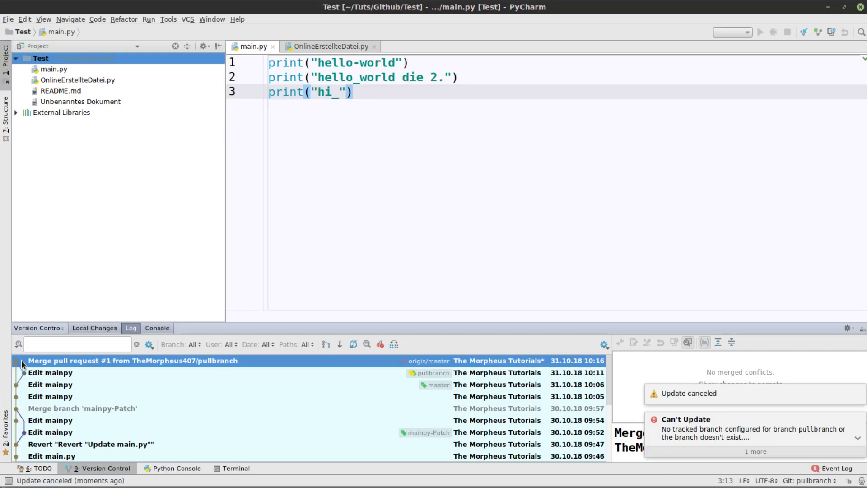
- Check out local master through VCS > Git > Branches and update the project
click(187, 19)
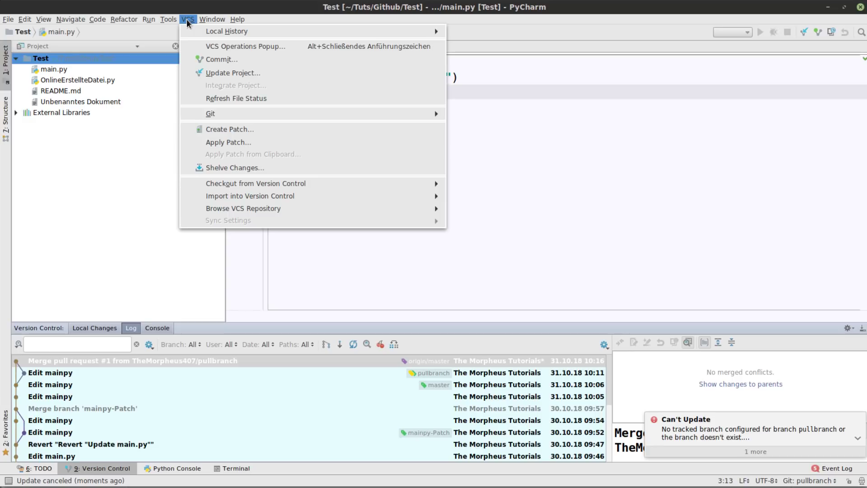
mouse_move(229, 114)
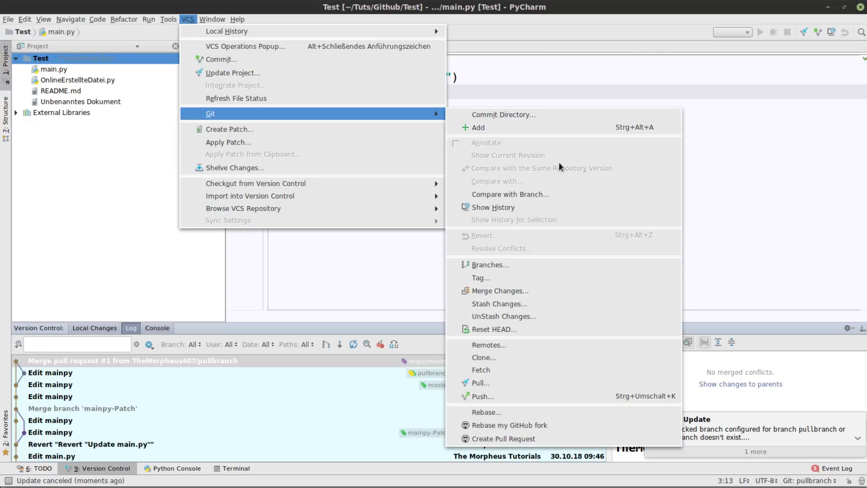
click(504, 265)
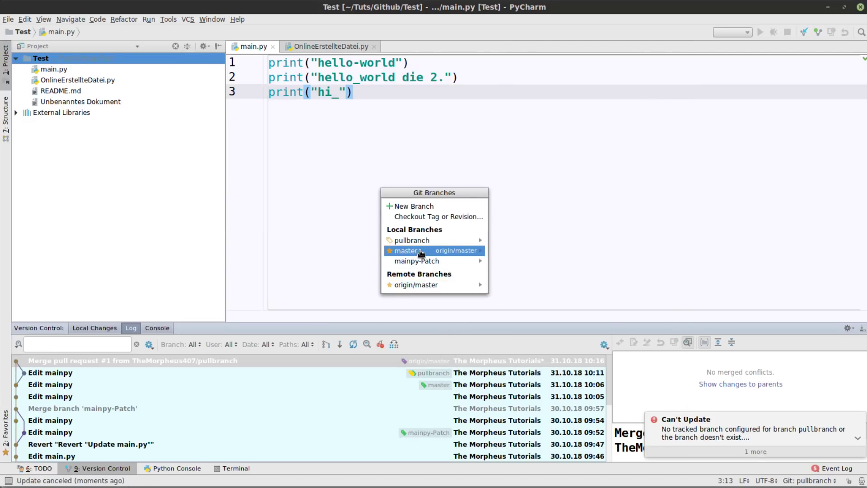
mouse_move(406, 250)
click(504, 259)
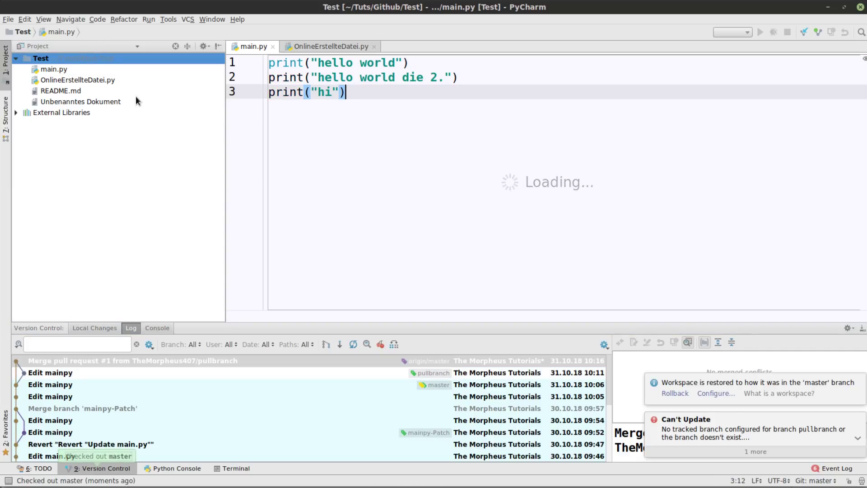
click(804, 35)
click(545, 251)
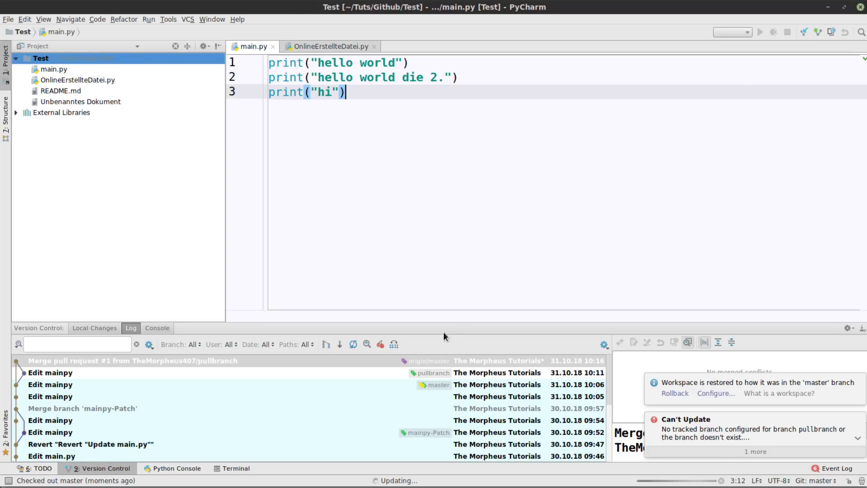